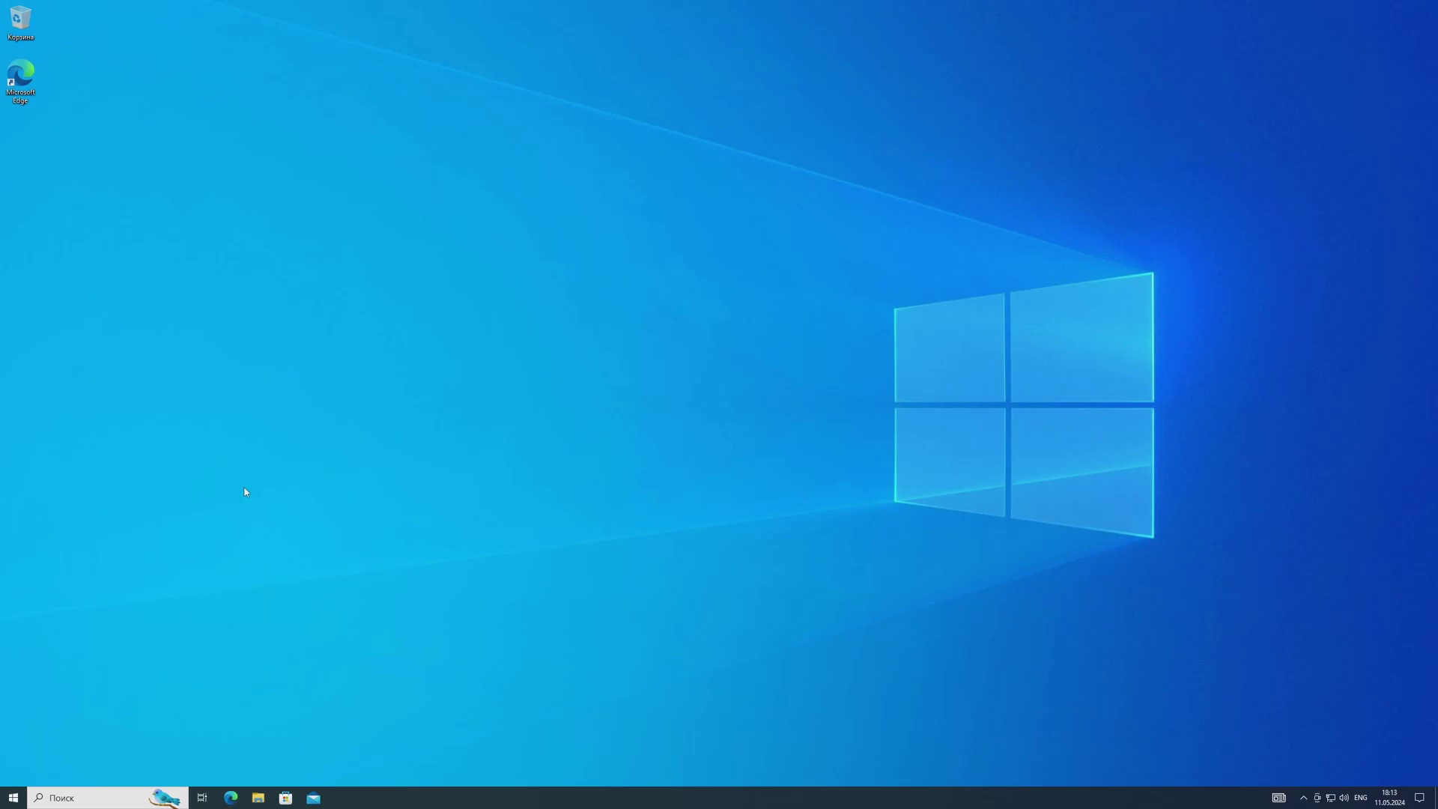
# Step: Open and close the Start menu, then launch File Explorer and move its window
pyautogui.press('super')
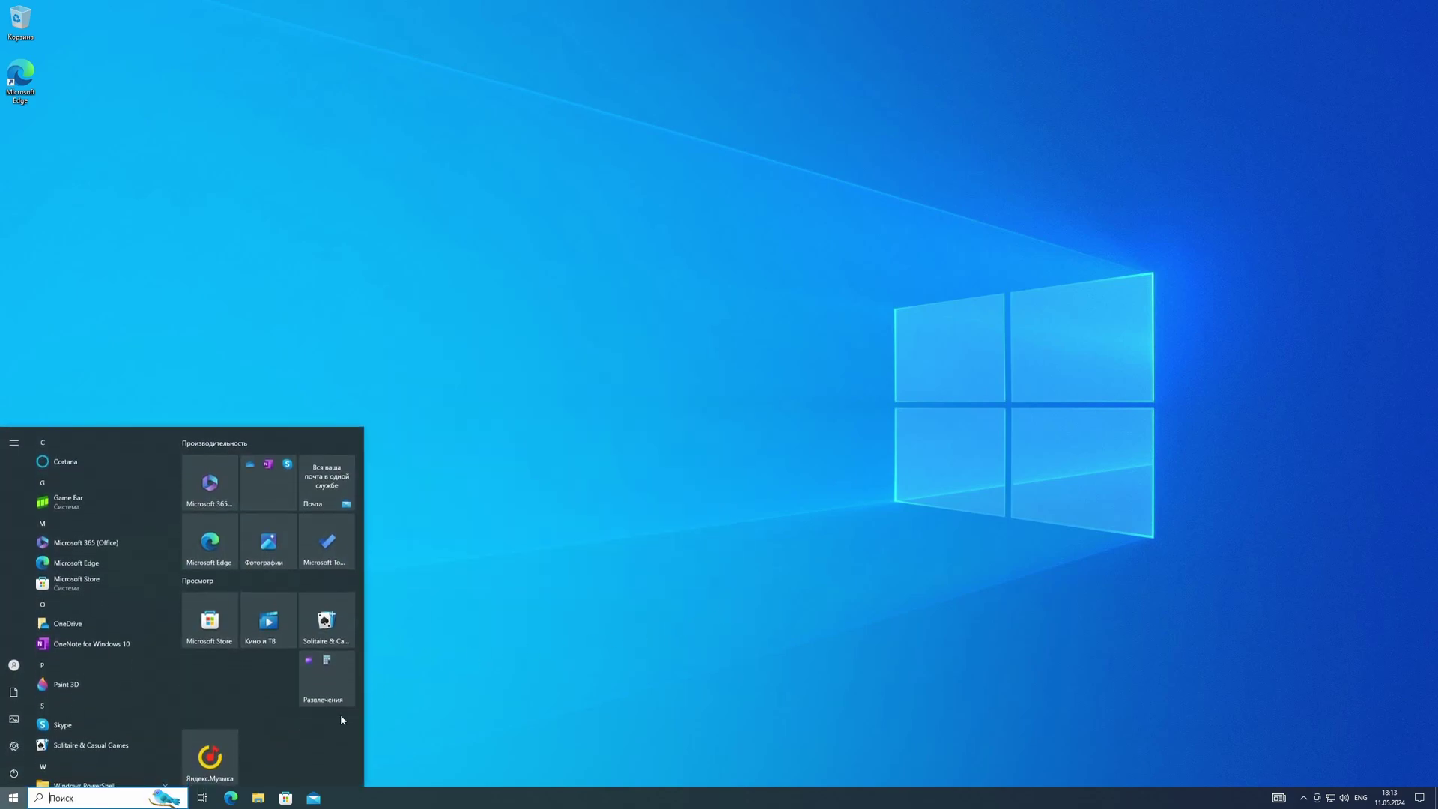
pyautogui.scroll(-3, 118, 635)
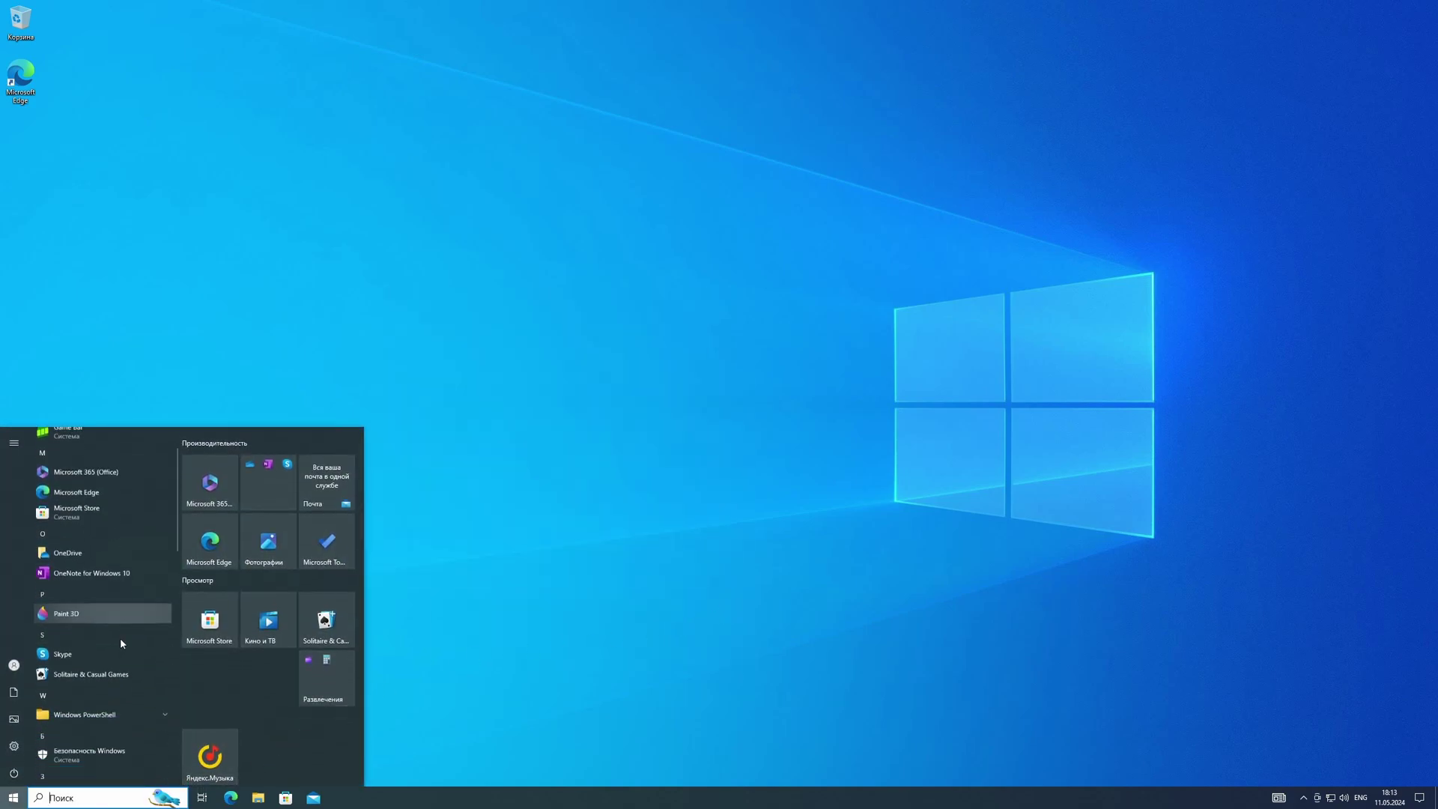
pyautogui.click(421, 522)
pyautogui.click(259, 796)
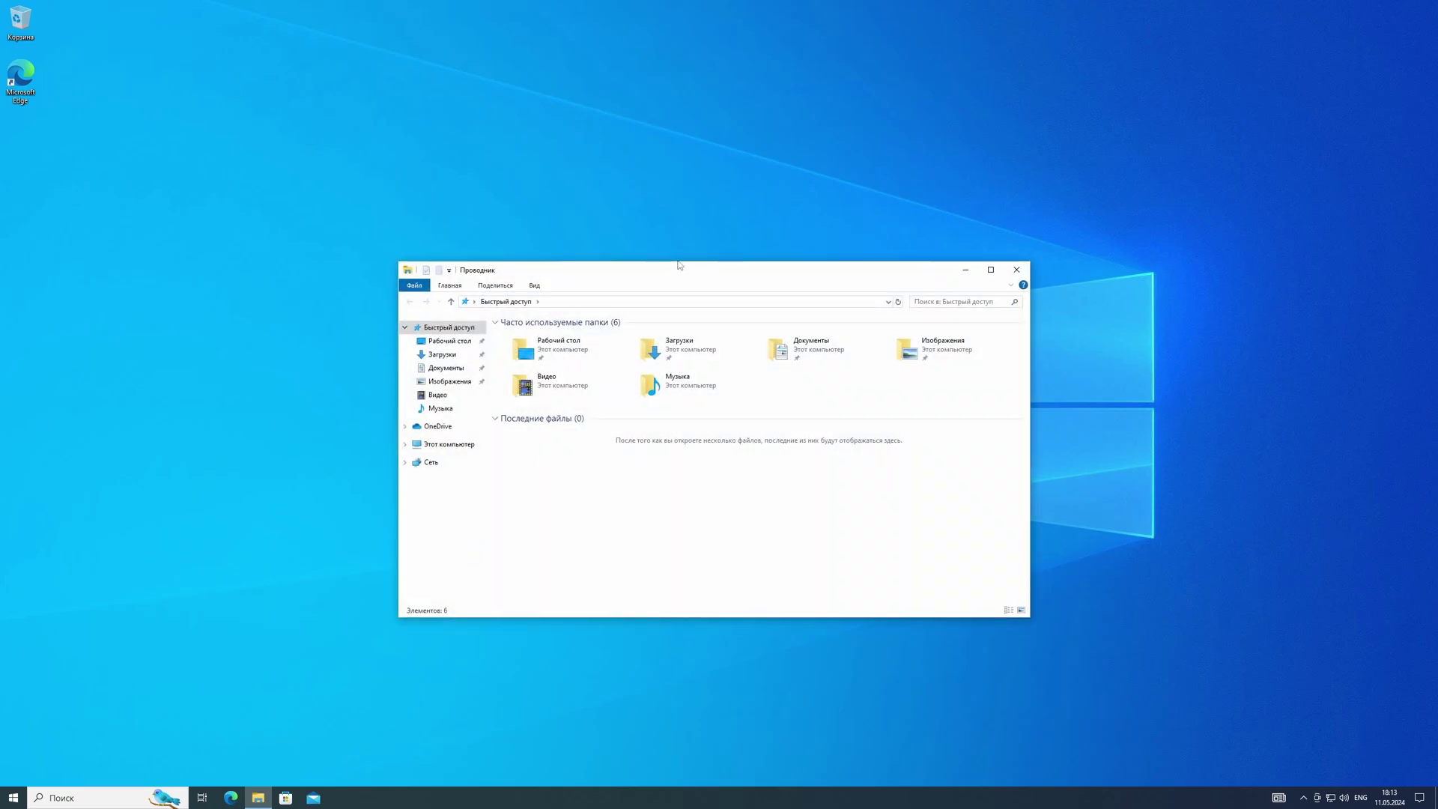
pyautogui.moveTo(677, 266); pyautogui.dragTo(736, 290)
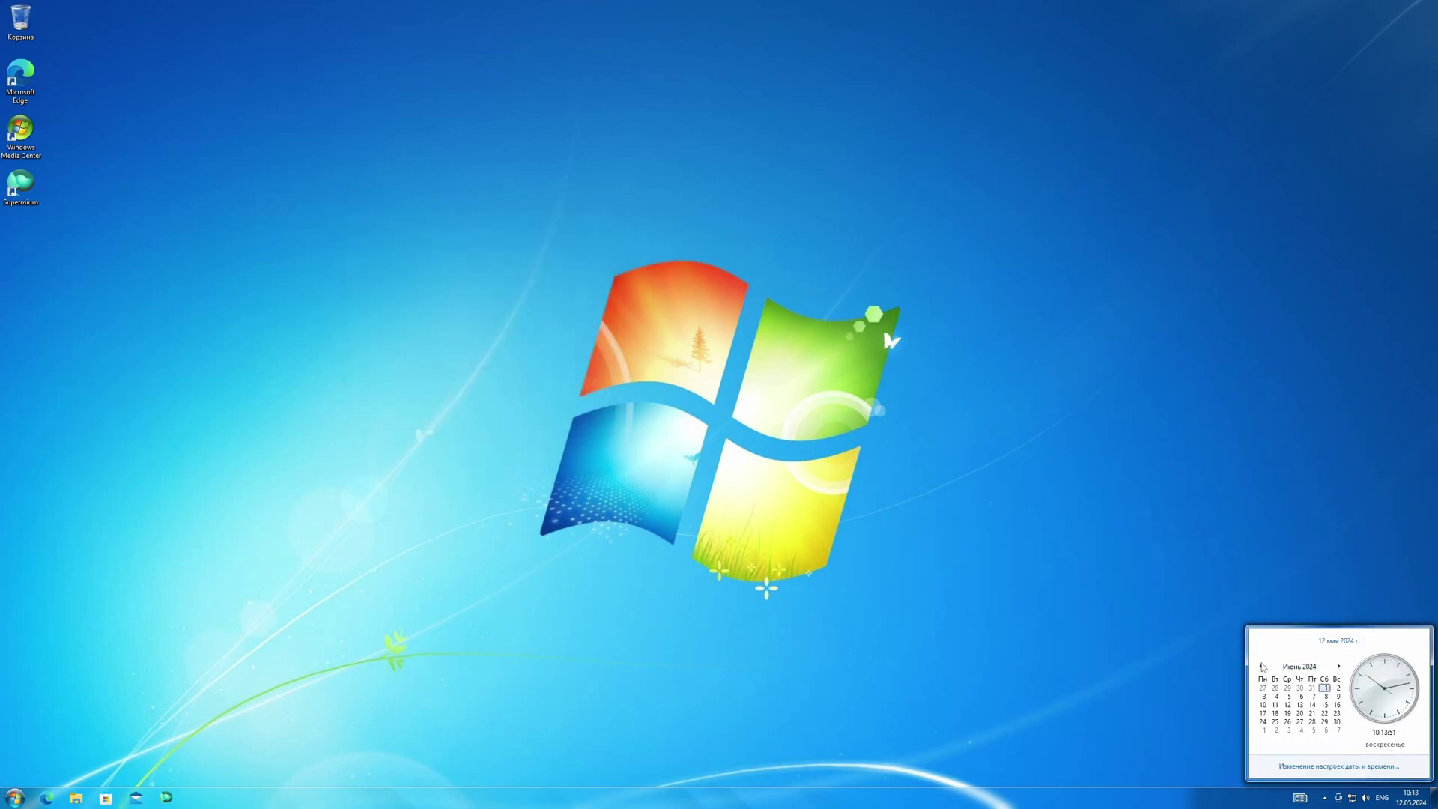
# Step: Show the previous month, May 2024, in the taskbar calendar
pyautogui.click(1261, 666)
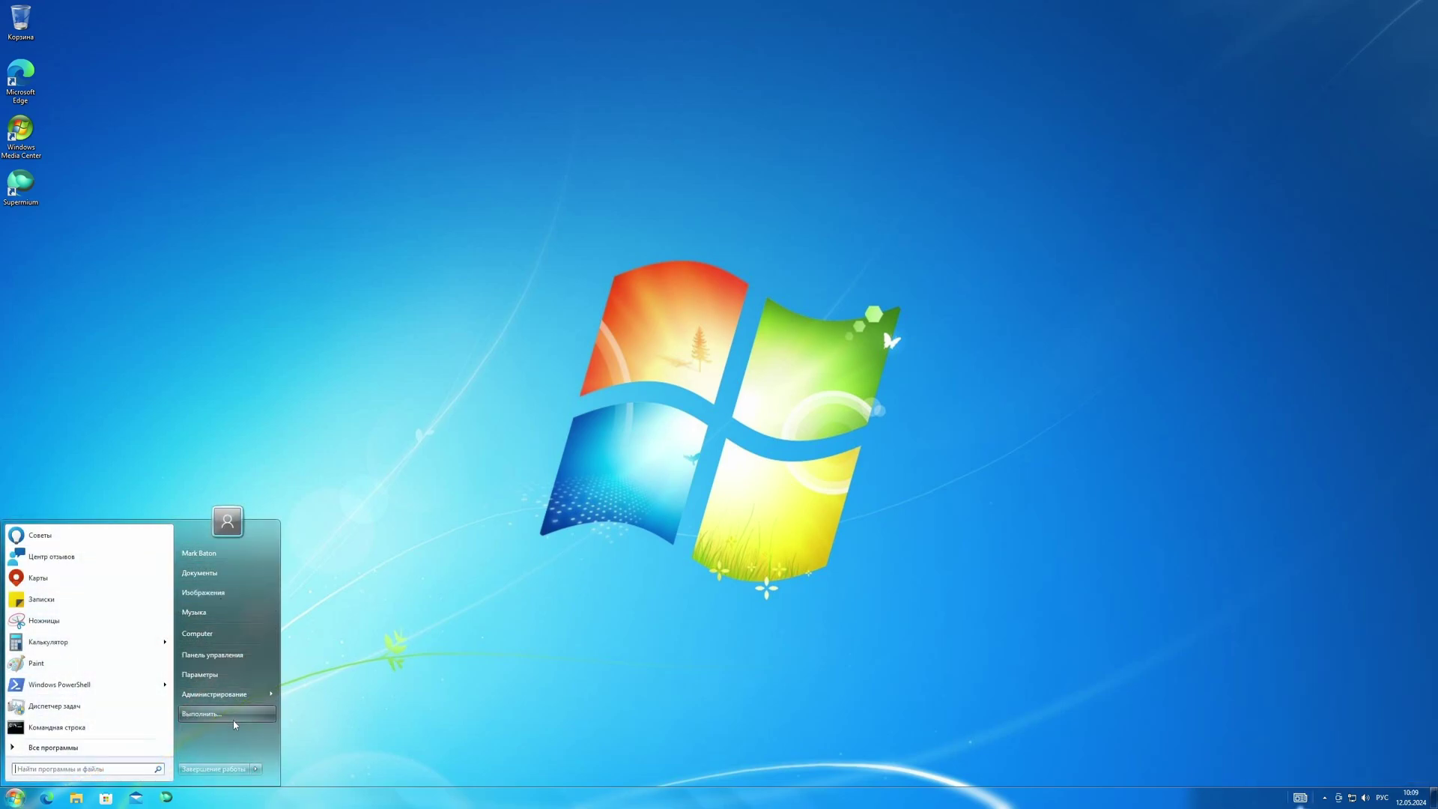
# Step: Close Start and run winver from the Run box to show version 22H2
pyautogui.click(247, 432)
pyautogui.press('super+r')
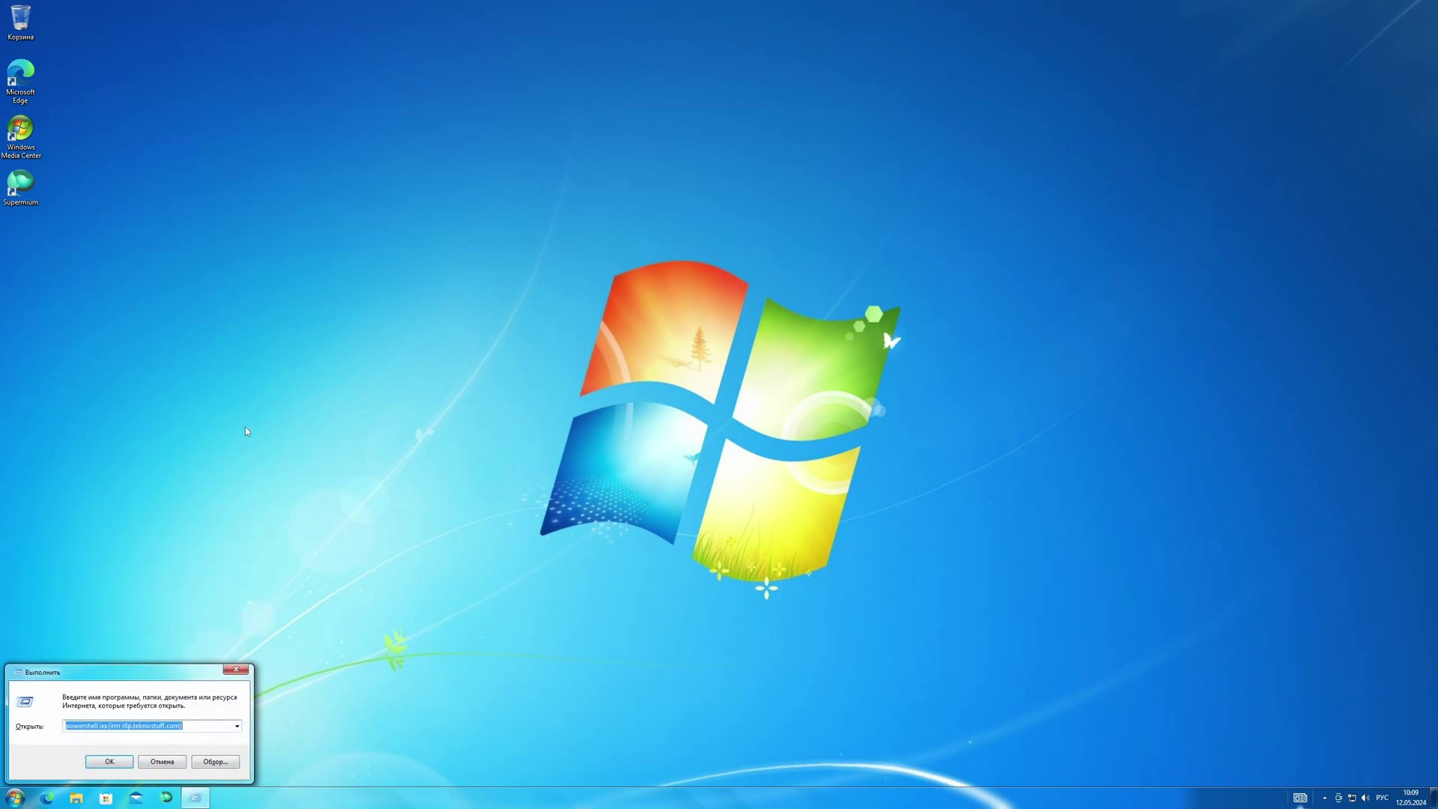
pyautogui.write('winver')
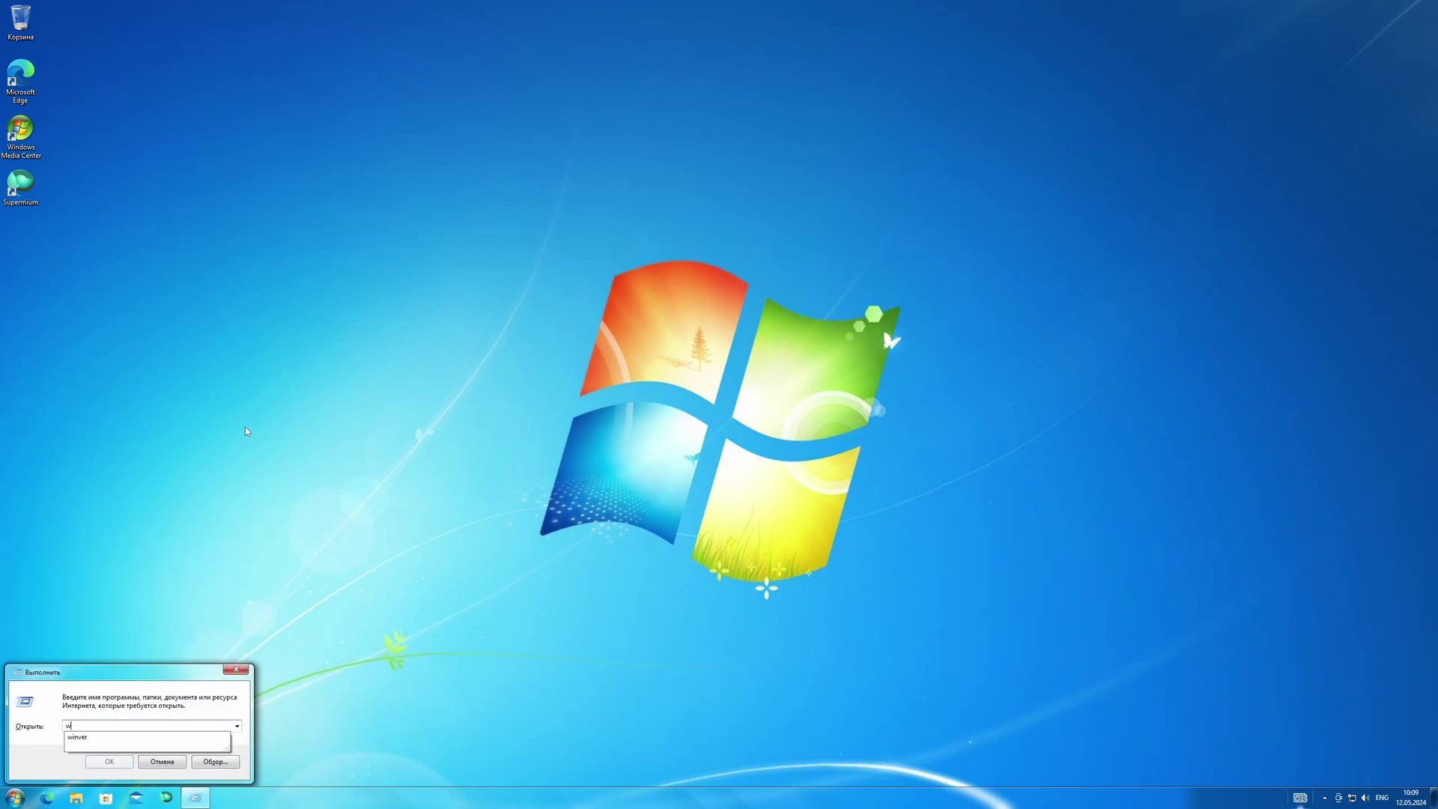
pyautogui.press('Return')
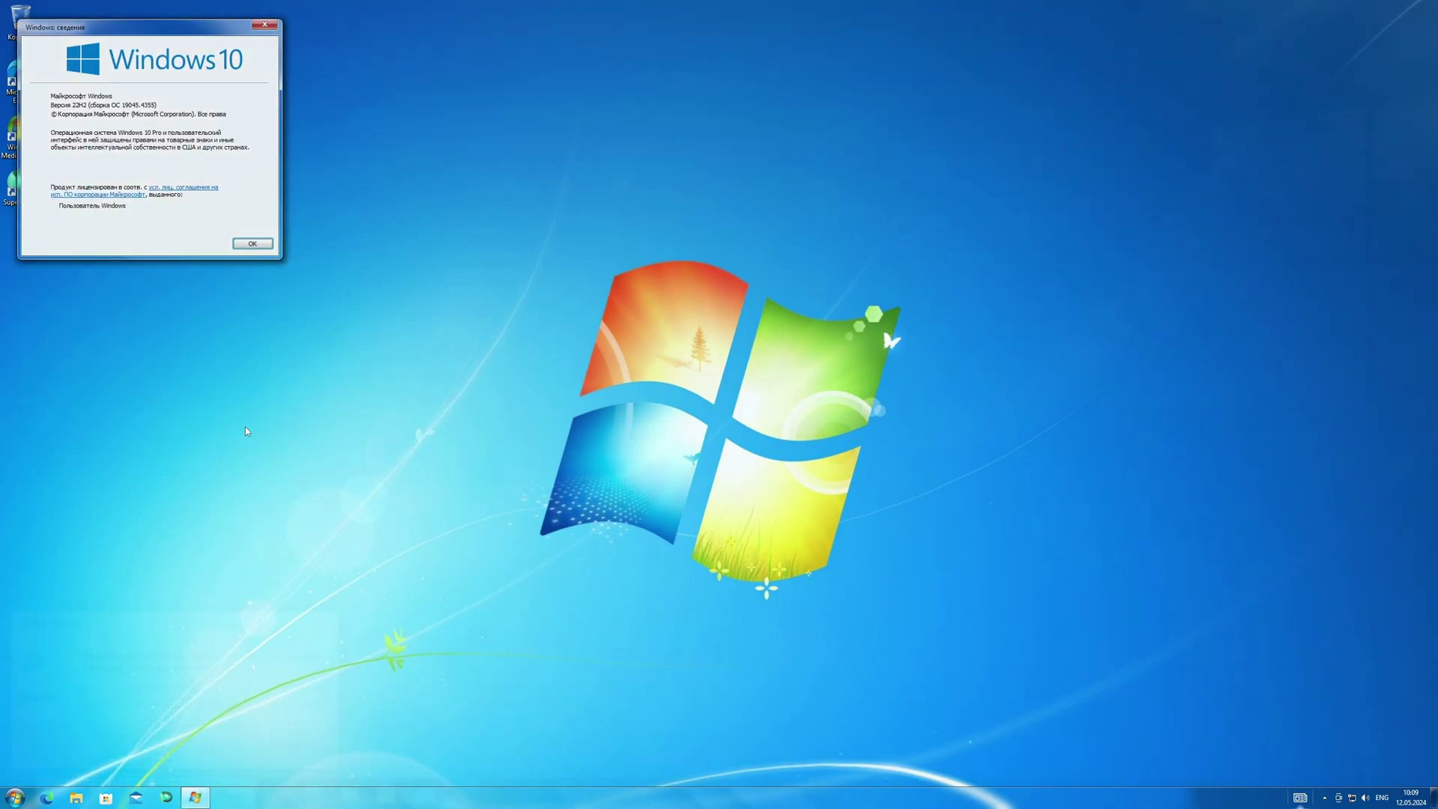
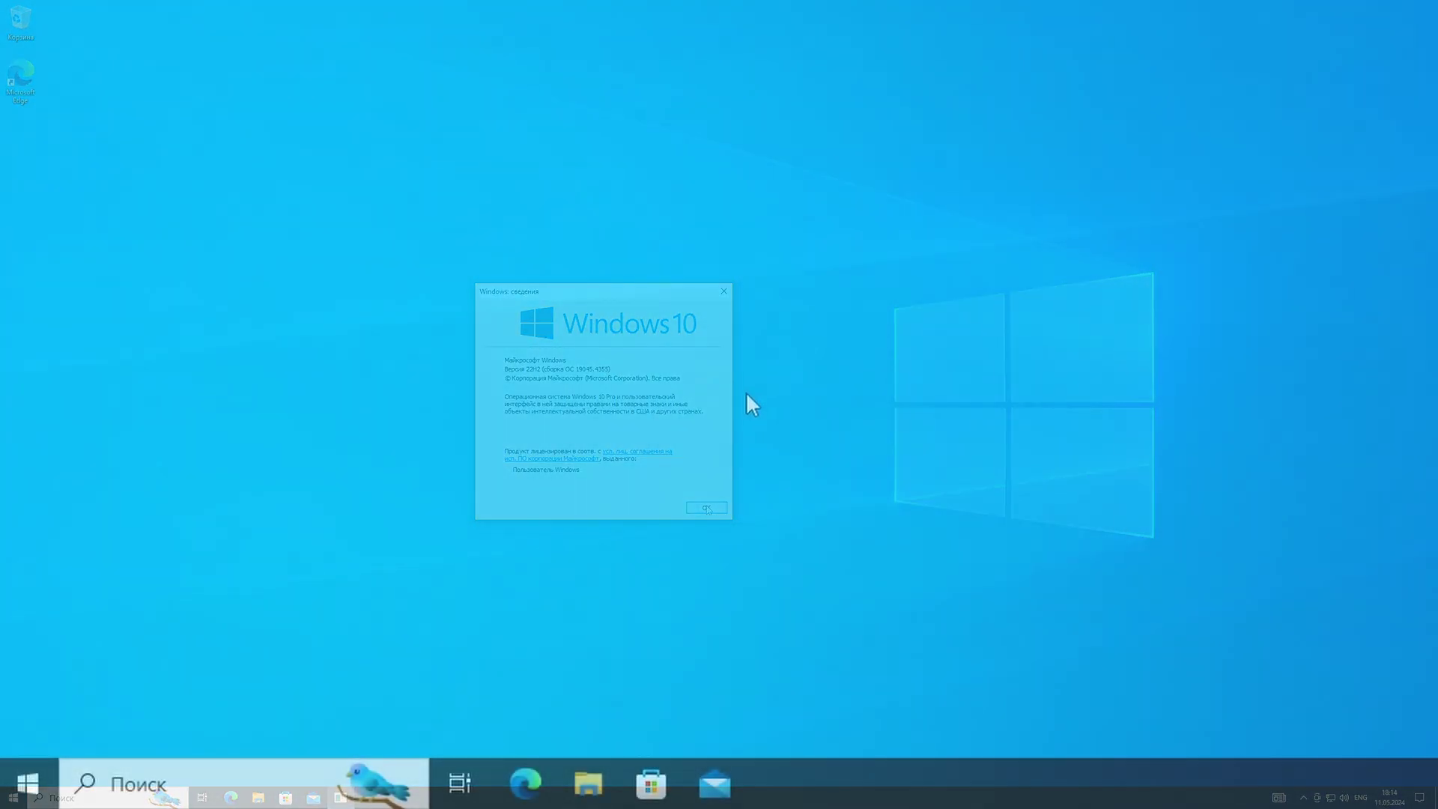
# Step: Reopen the Run box with Win+R and clear the old 'winver' command from its field
pyautogui.press('super+r')
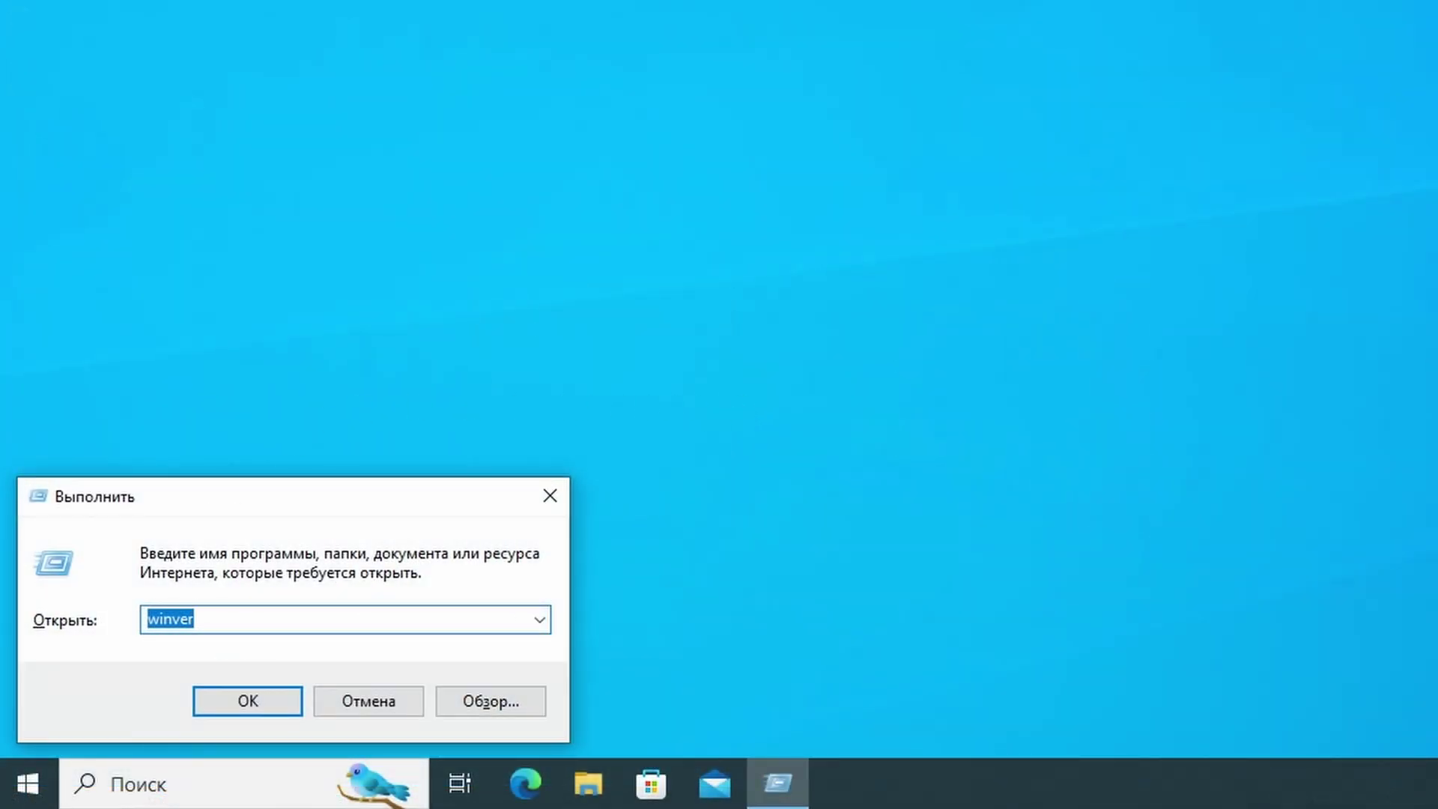
pyautogui.press('BackSpace')
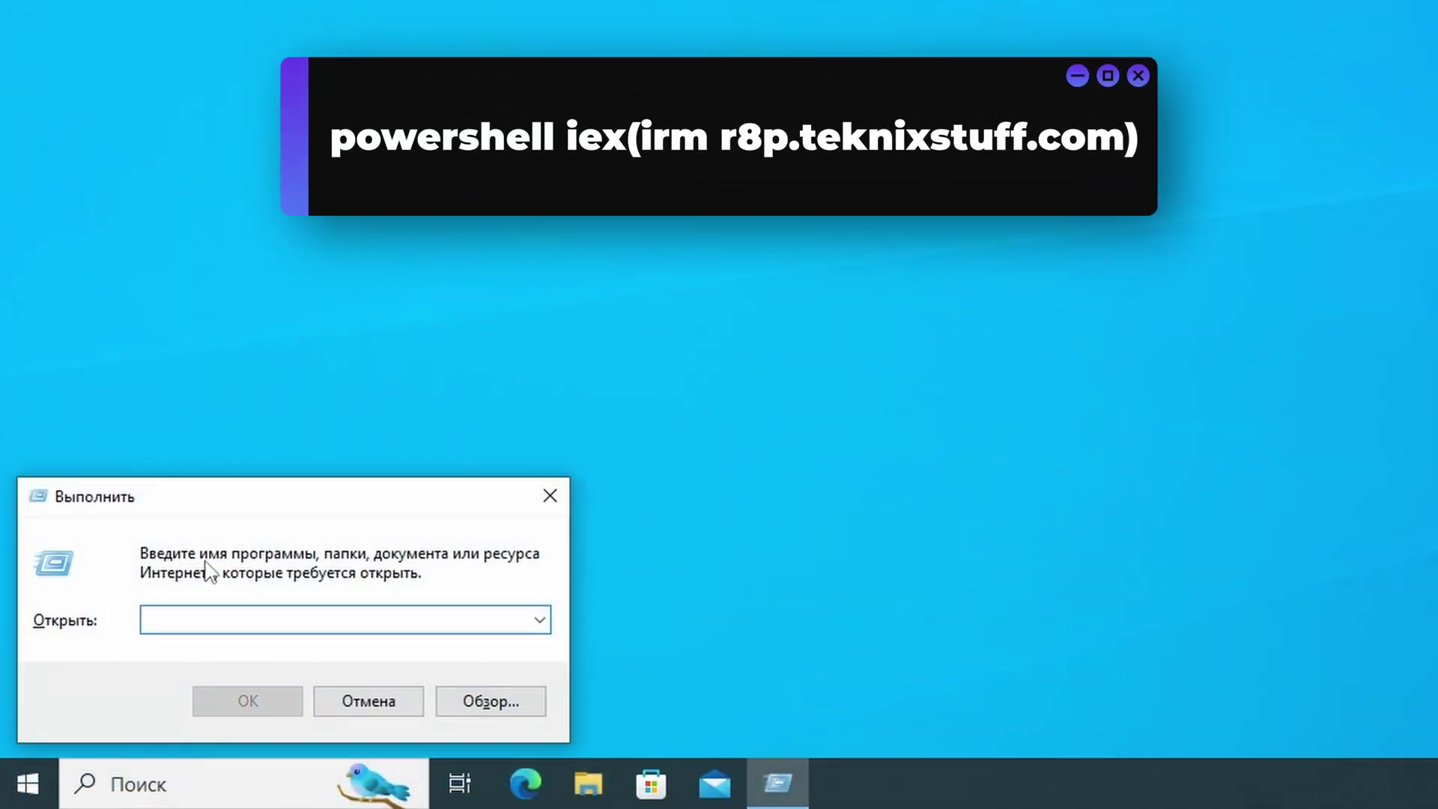
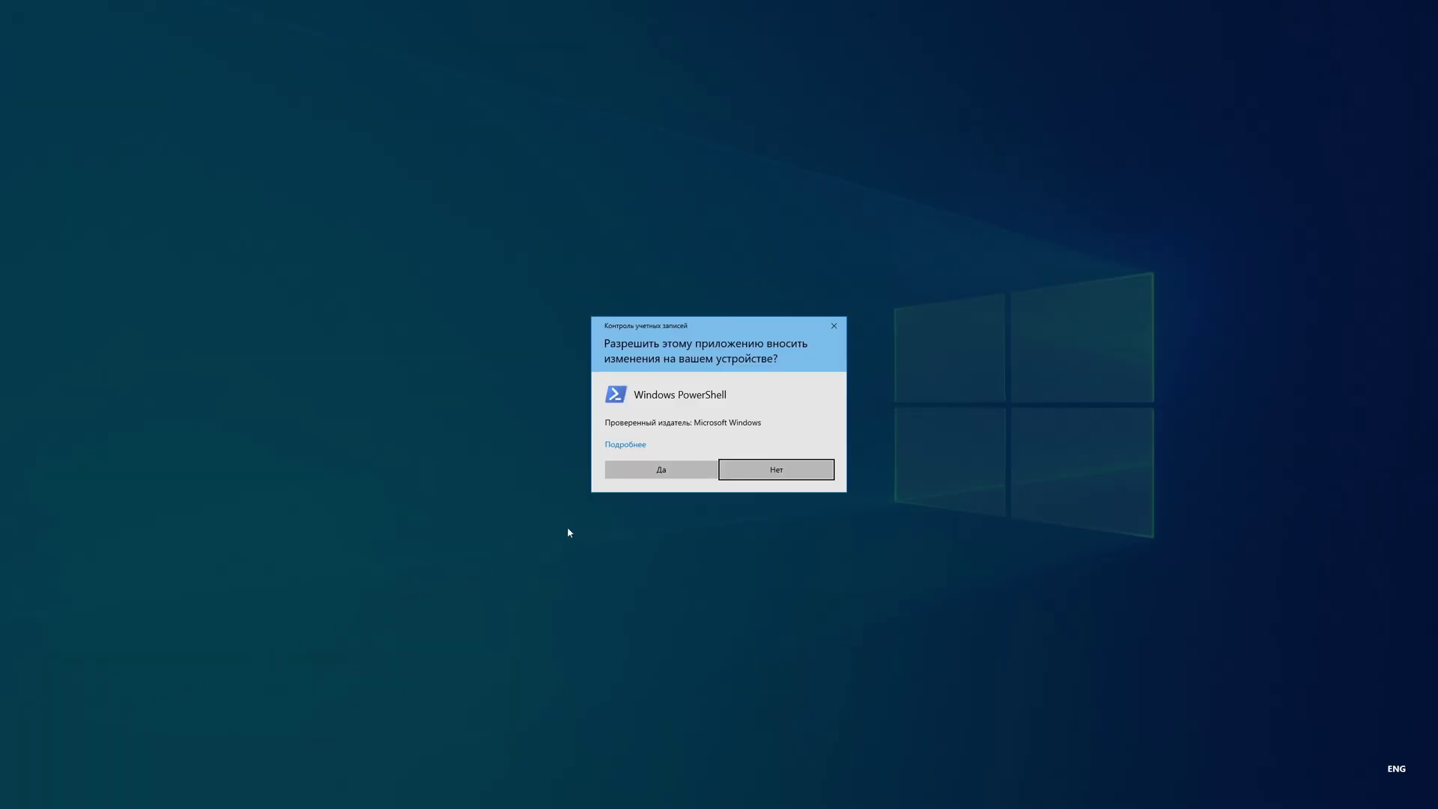
# Step: Approve the installer's UAC prompt, dismiss the language notice and let the Revert8Plus download finish
pyautogui.click(648, 473)
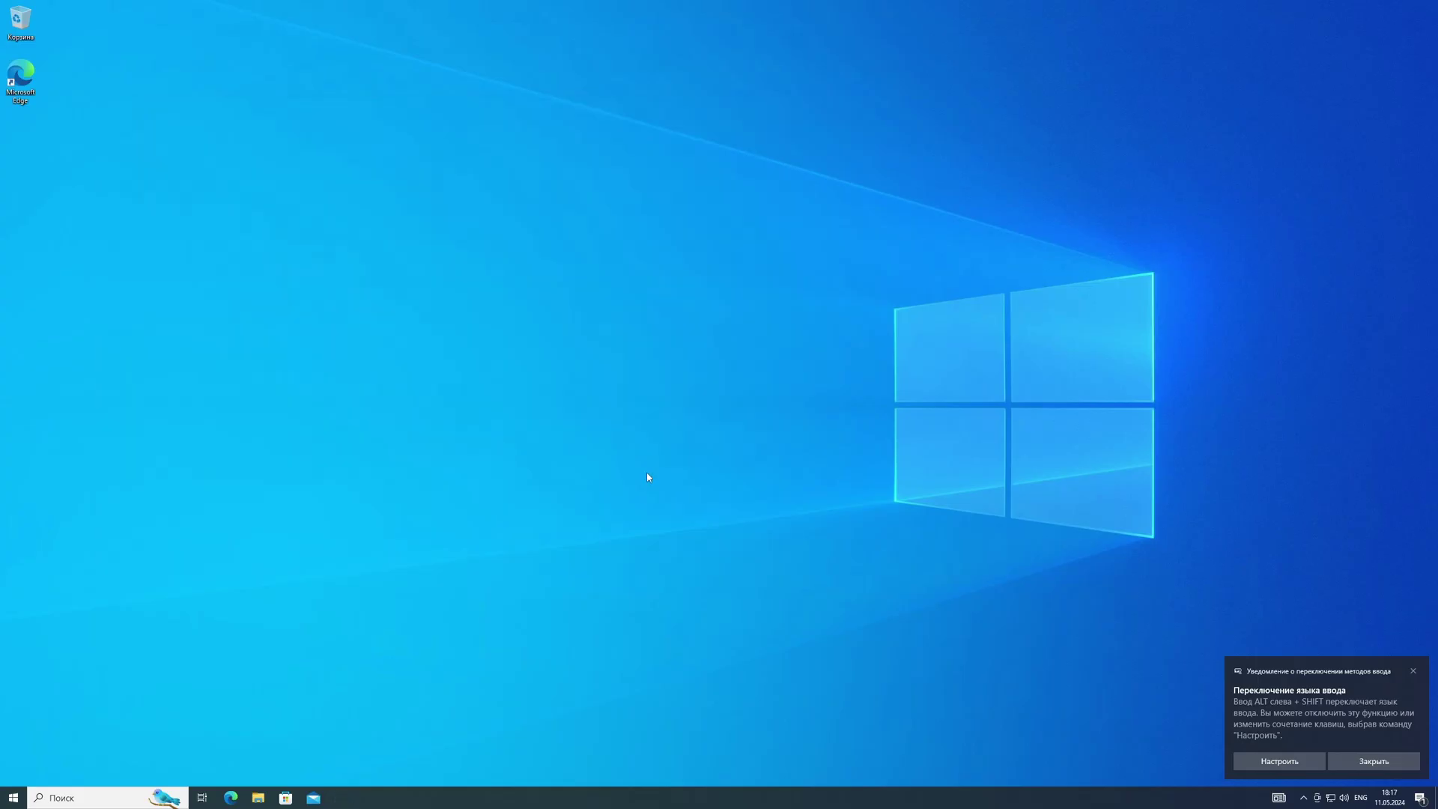
pyautogui.click(1413, 673)
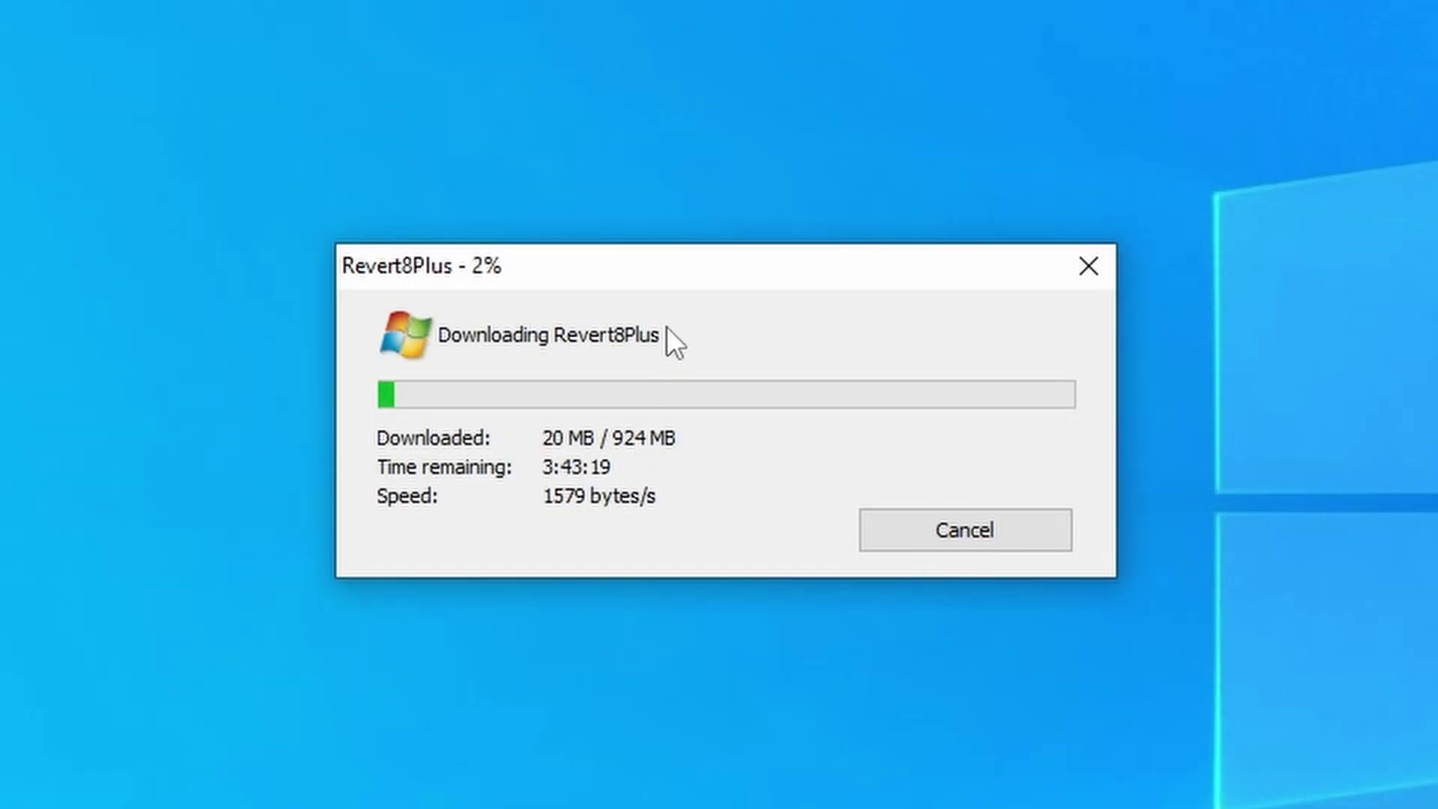
pyautogui.moveTo(689, 266); pyautogui.dragTo(654, 281)
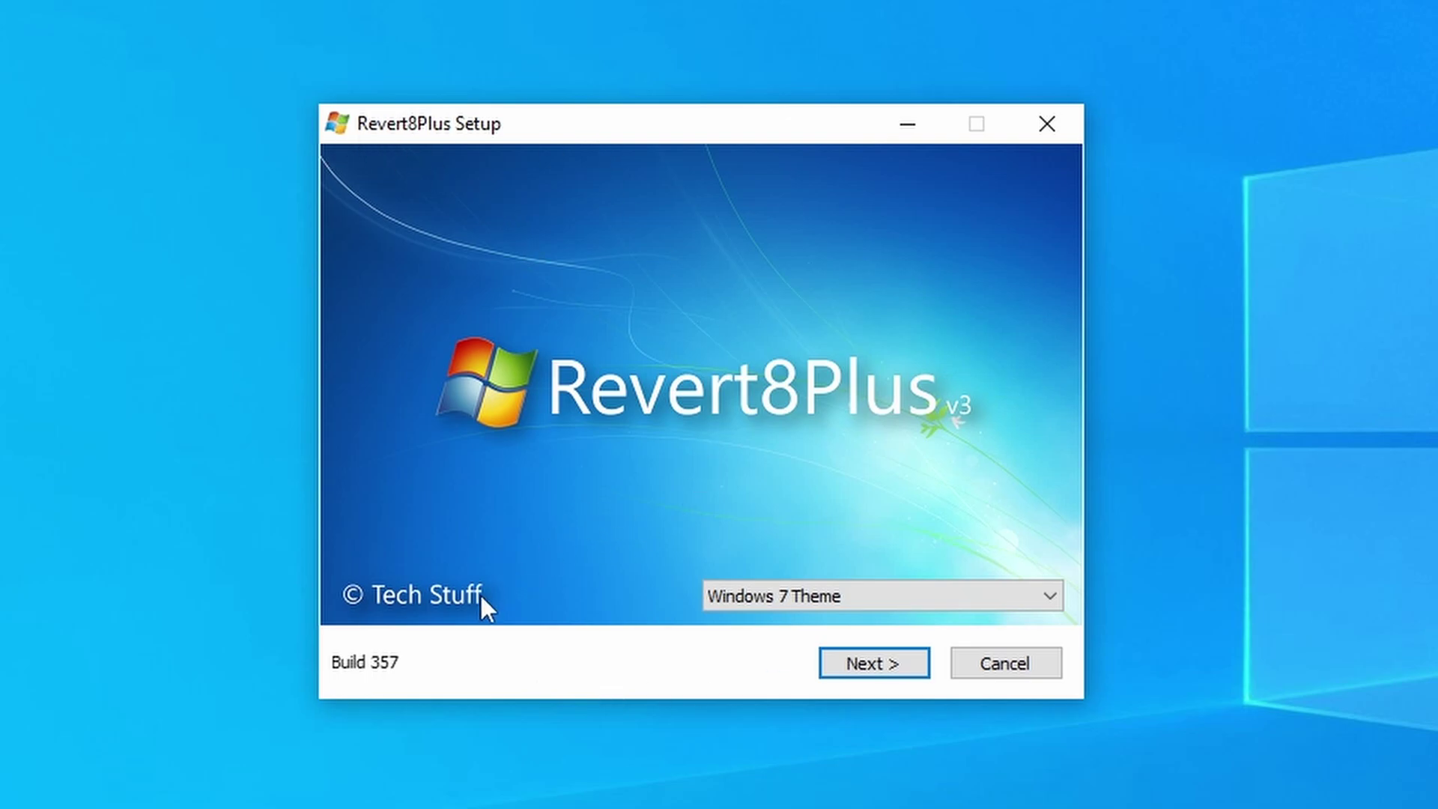
# Step: Keep Windows 7 Theme selected in the setup dropdown and proceed to the installation options
pyautogui.click(810, 592)
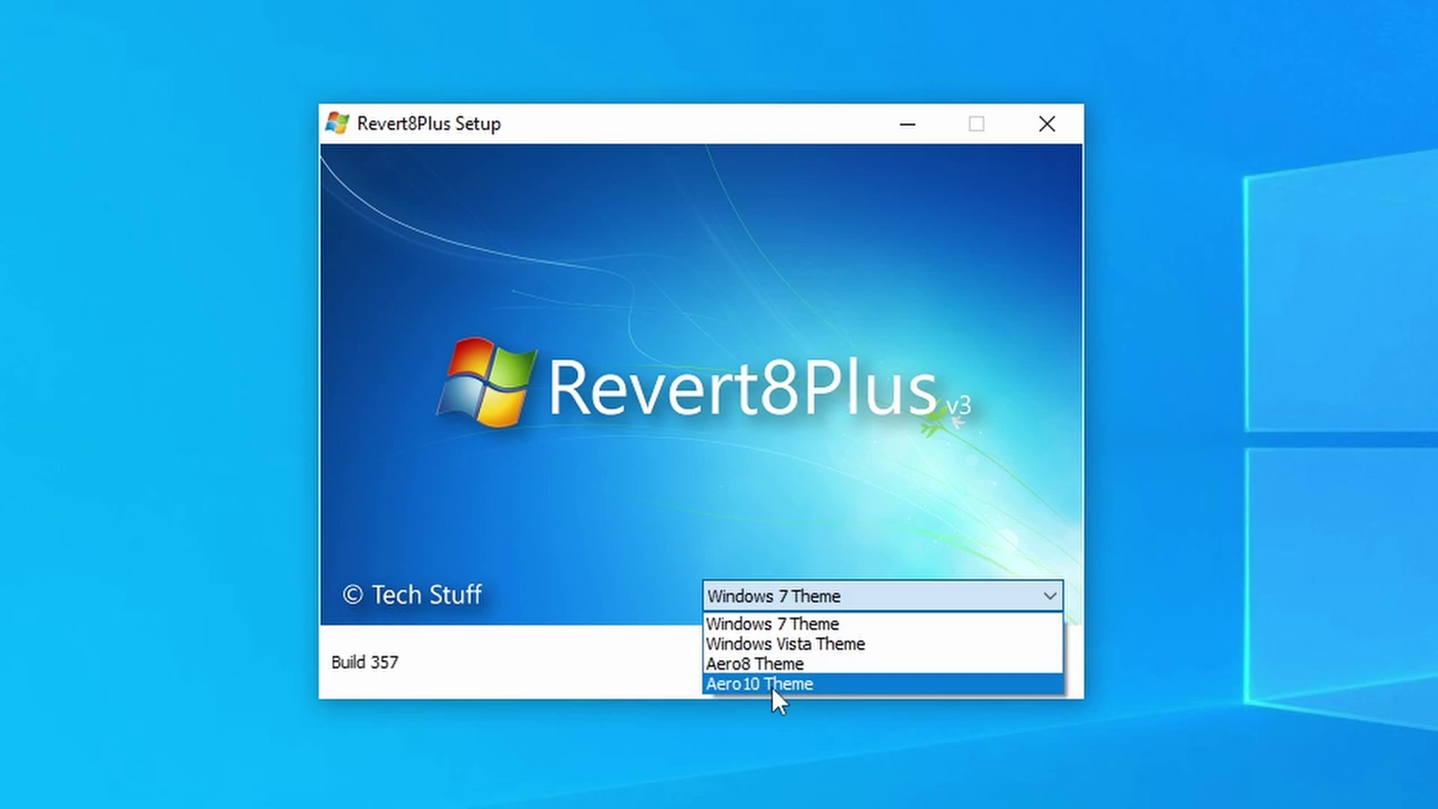
pyautogui.click(774, 599)
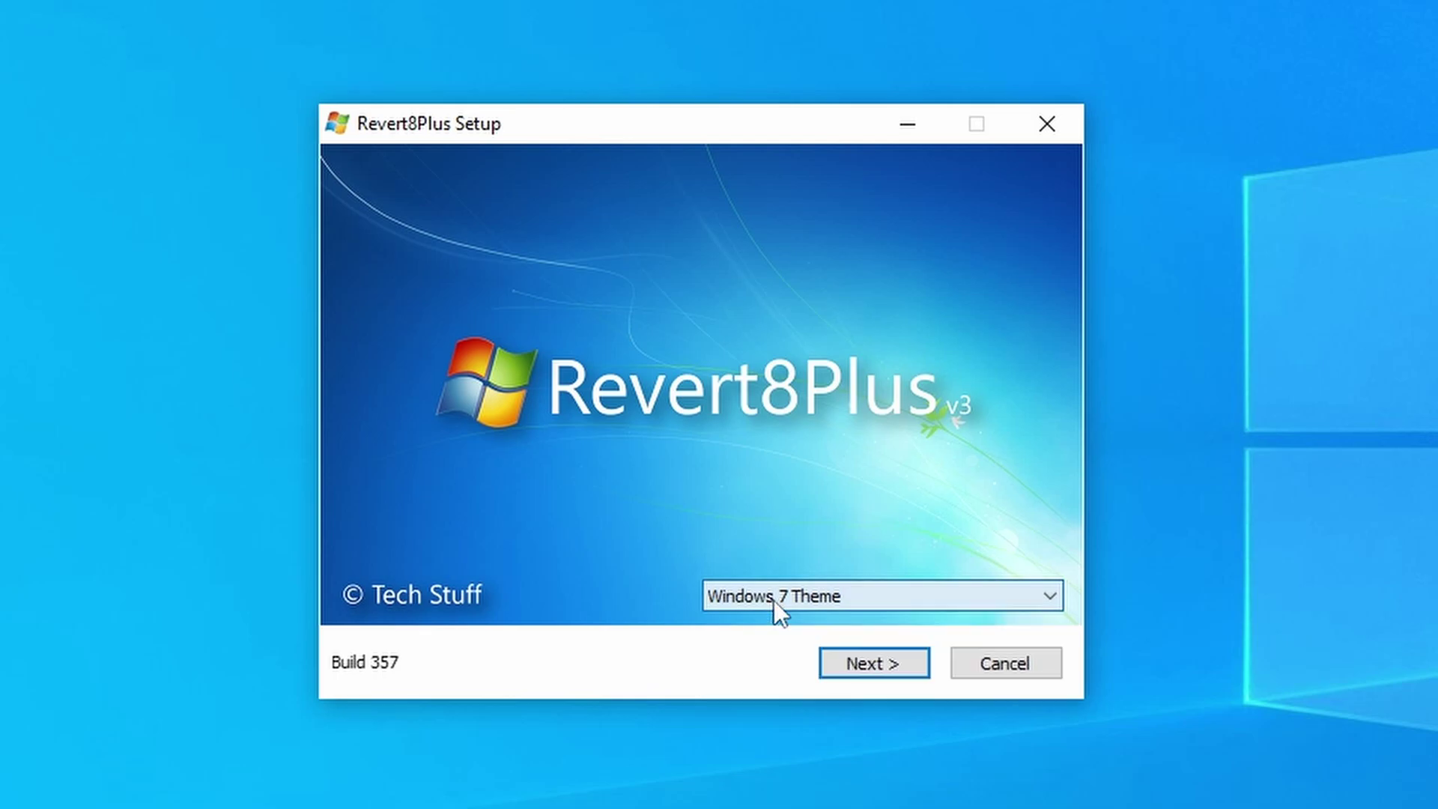
pyautogui.click(807, 590)
pyautogui.click(807, 590)
pyautogui.click(807, 590)
pyautogui.click(807, 590)
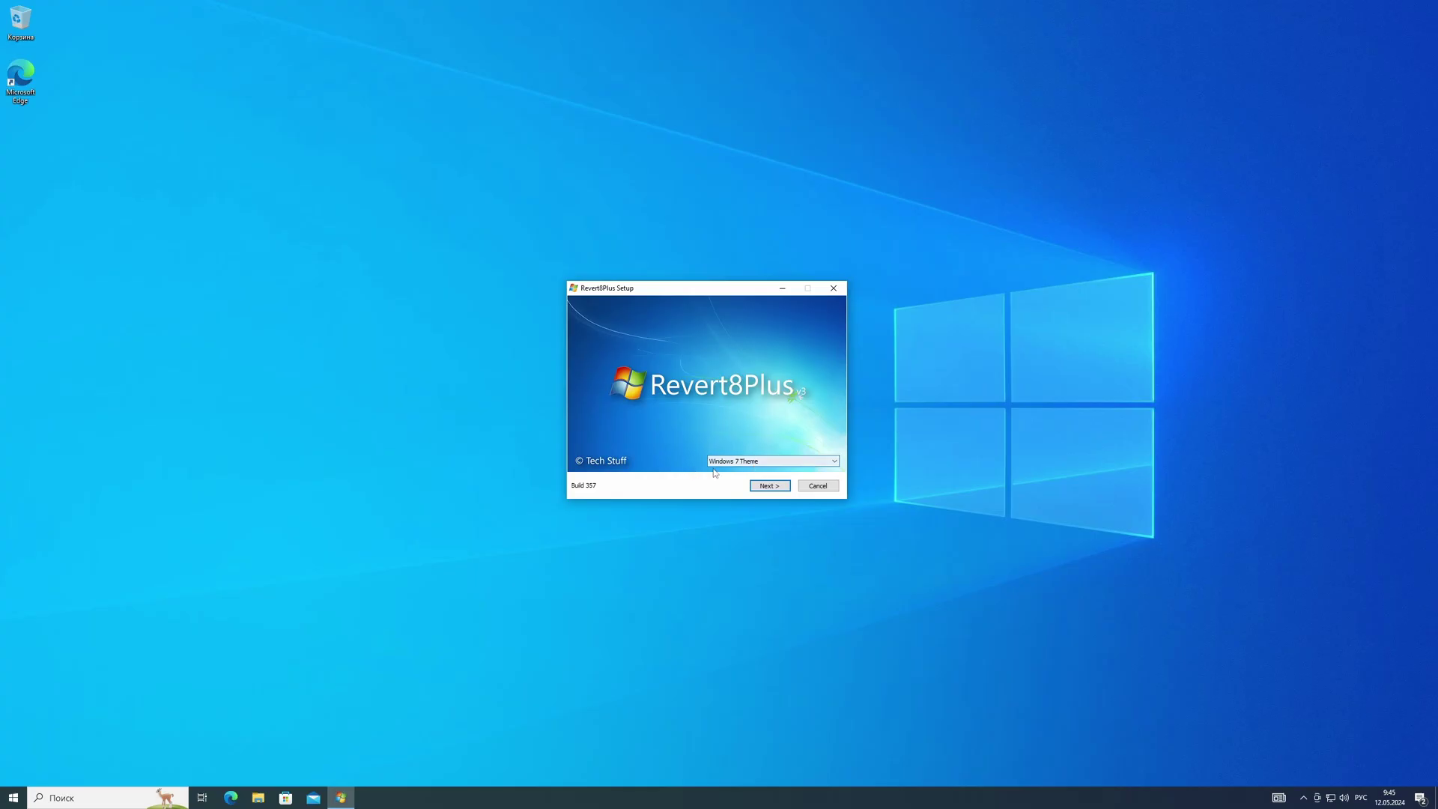
pyautogui.click(769, 486)
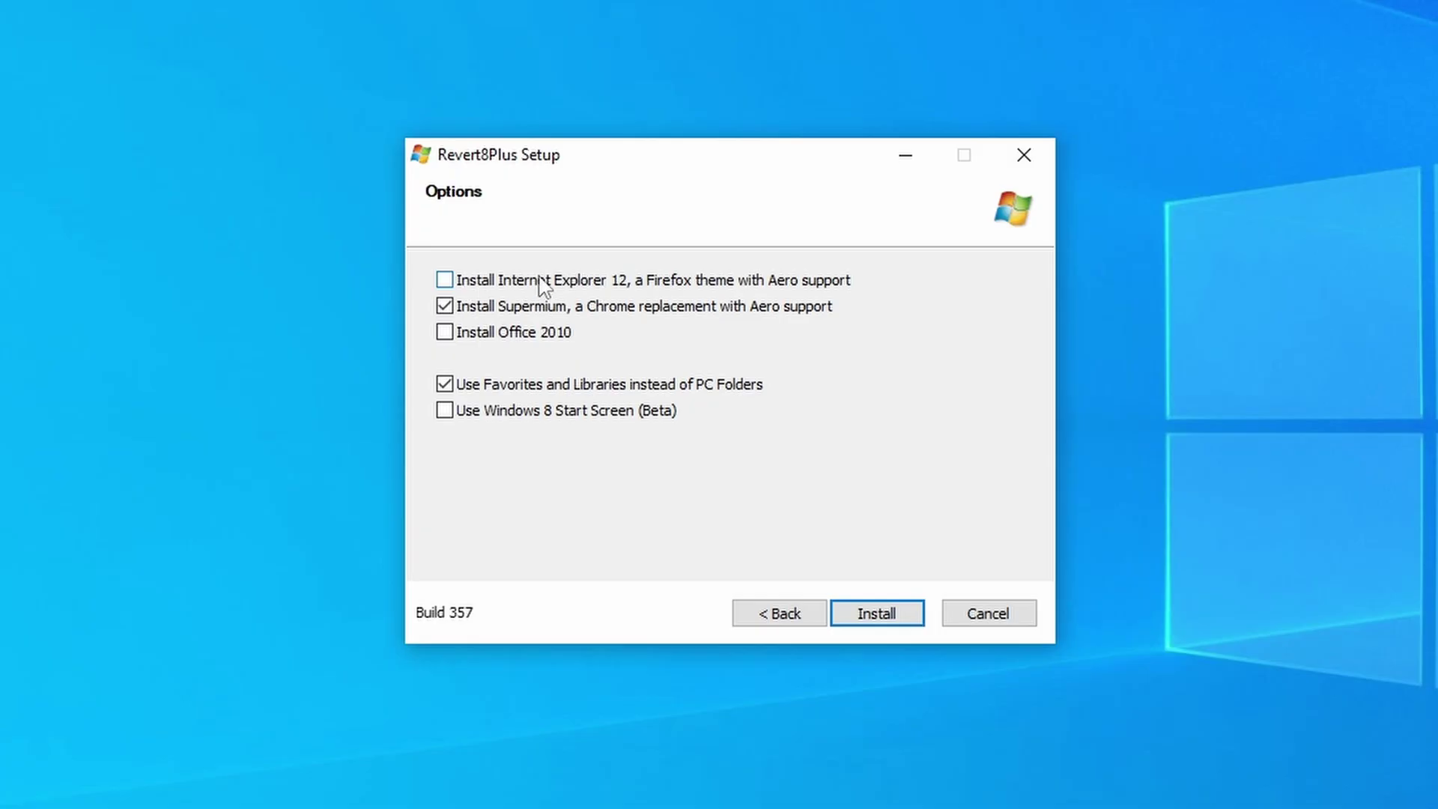
# Step: Install with Supermium and Favorites/Libraries ticked and Internet Explorer 12 left unticked
pyautogui.click(583, 342)
pyautogui.click(583, 342)
pyautogui.click(870, 613)
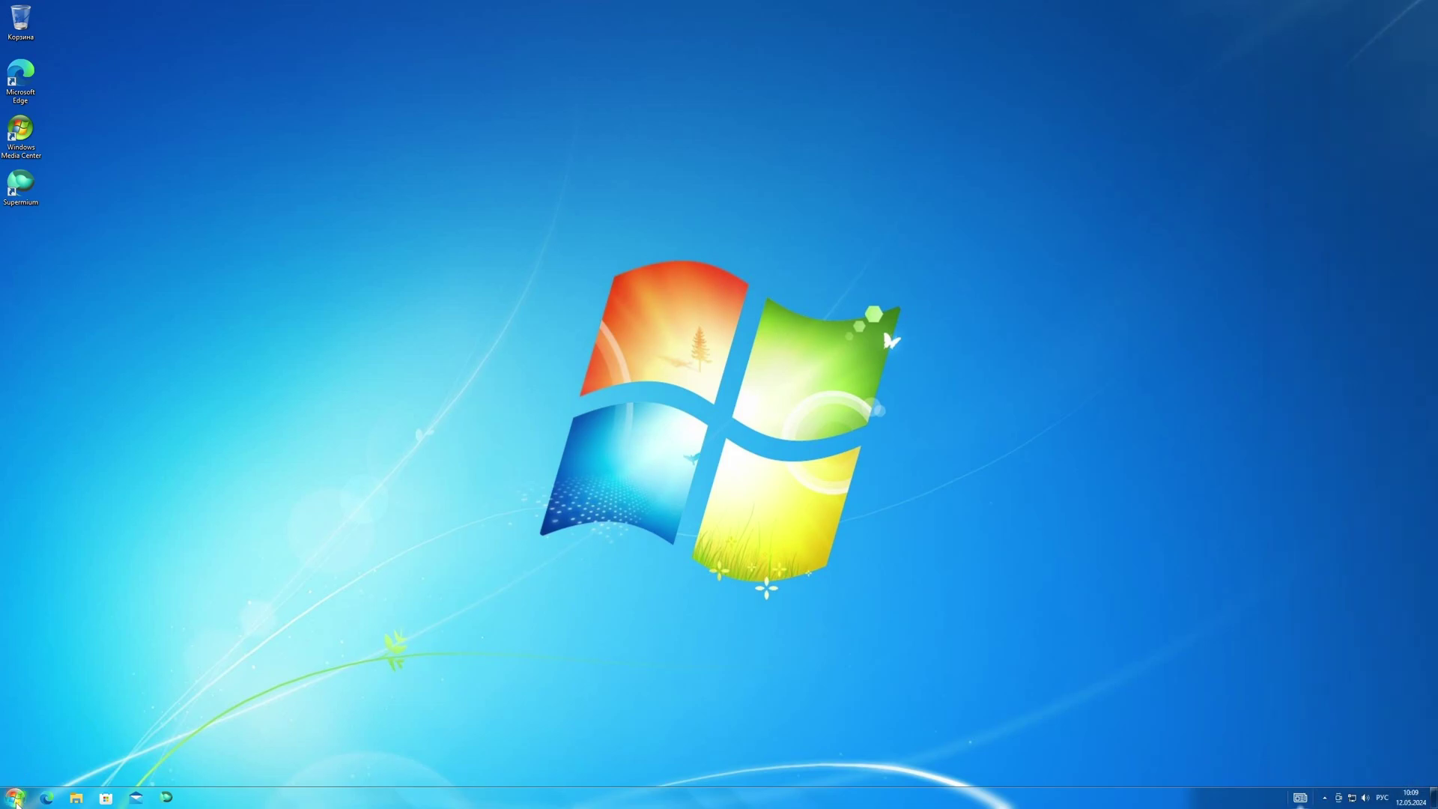
# Step: Check the Windows version with winver from Start, then close the dialog
pyautogui.click(16, 803)
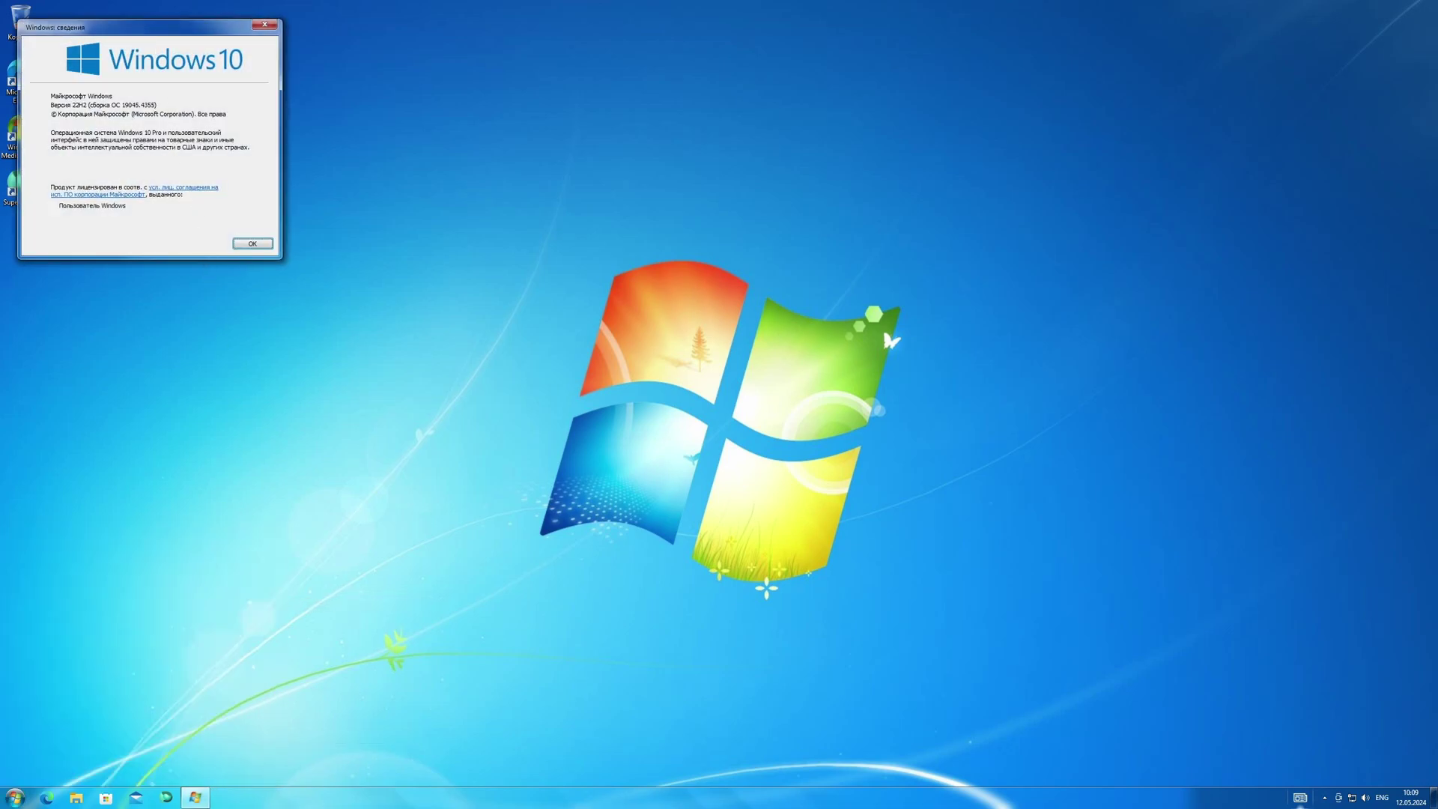
pyautogui.moveTo(140, 29); pyautogui.dragTo(480, 204)
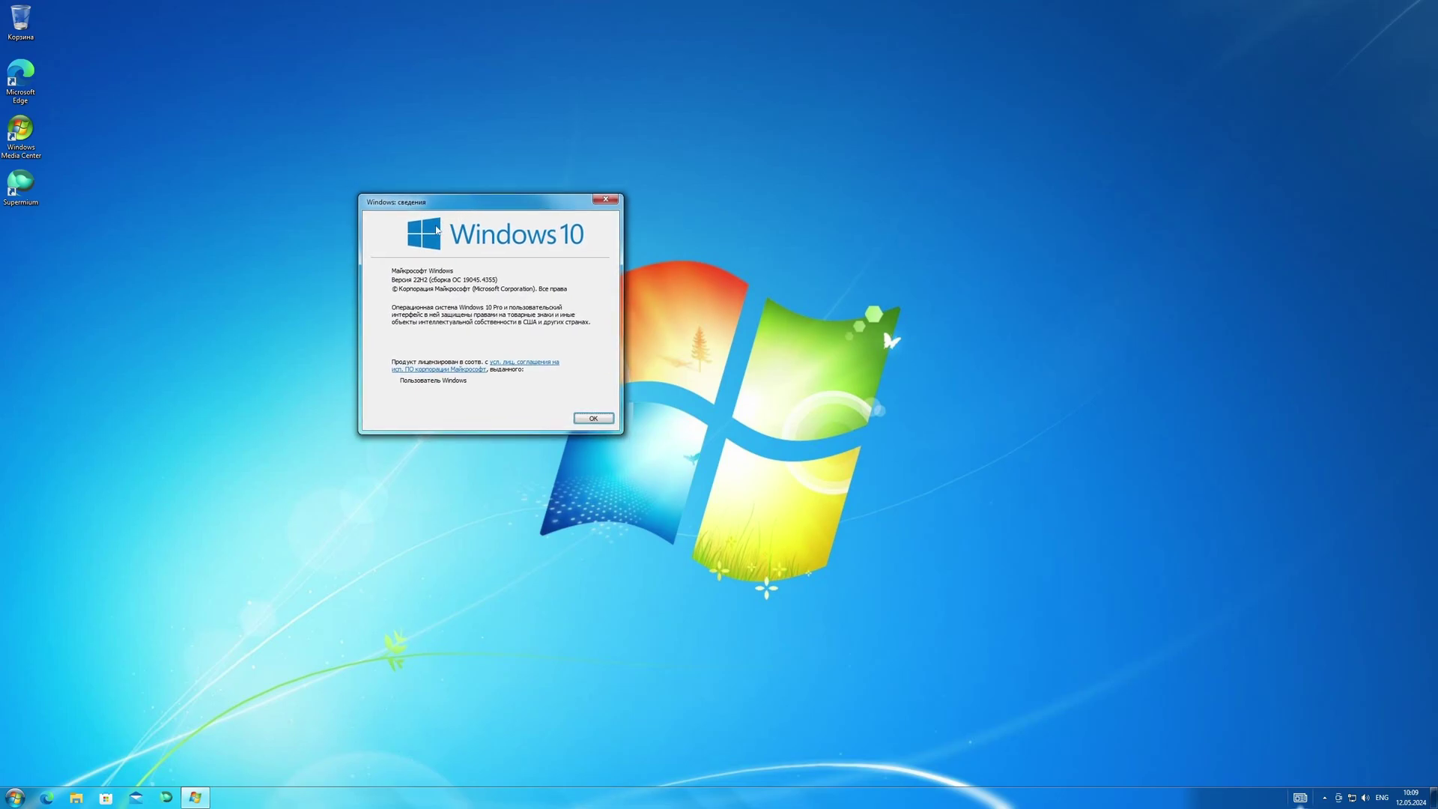
pyautogui.press('Escape')
# Step: View drive C's properties from Computer, then open the System page from Control Panel
pyautogui.press('super+e')
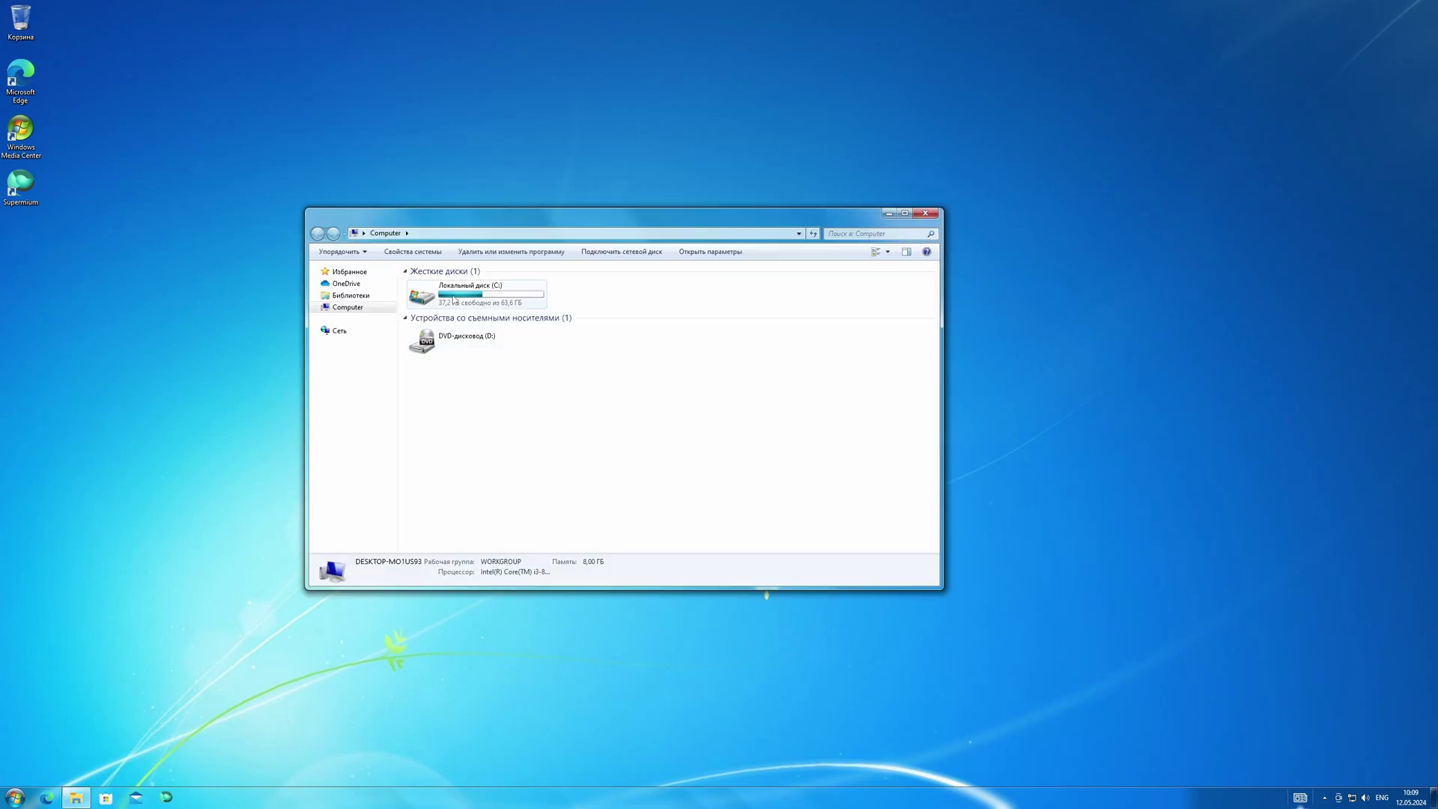
pyautogui.rightClick(455, 301)
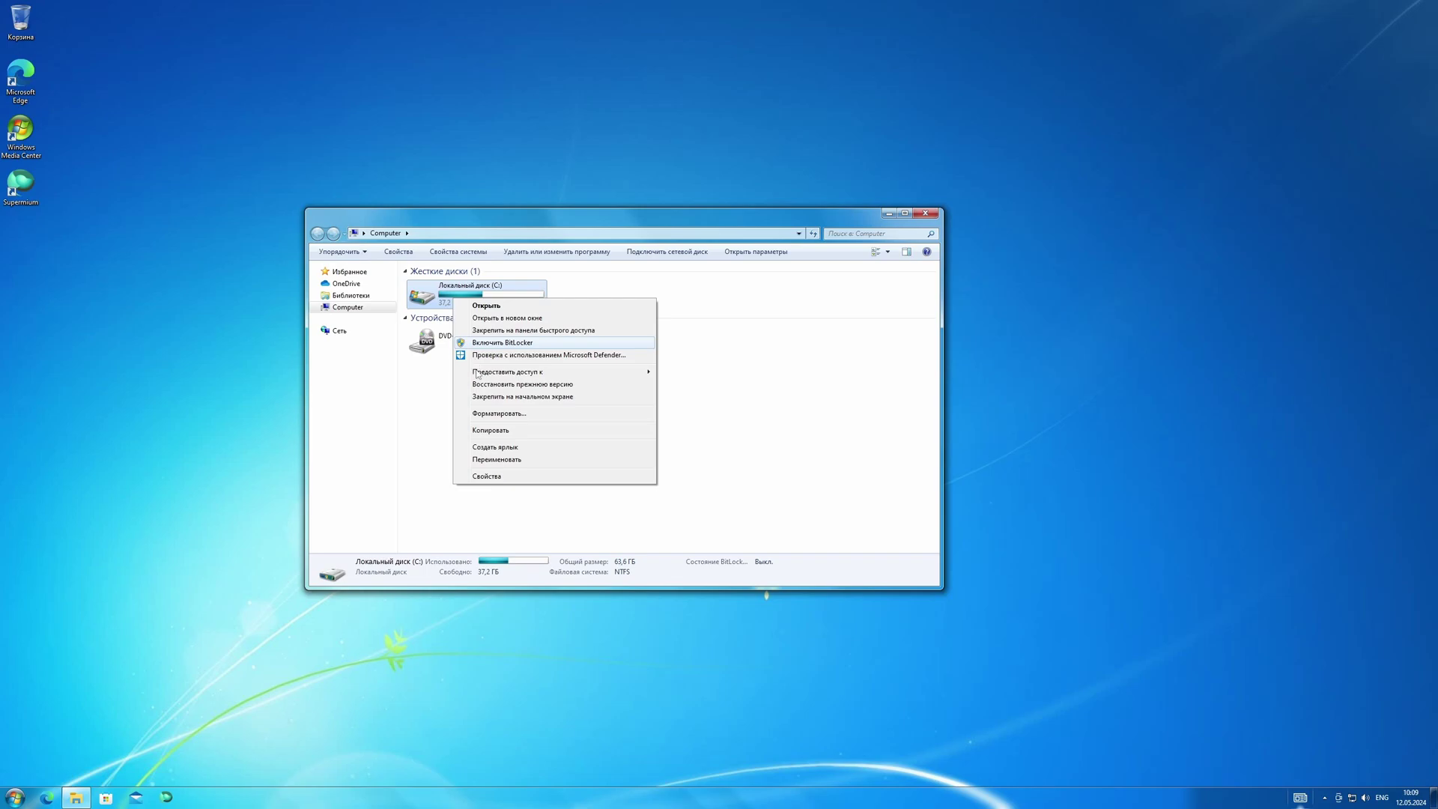
pyautogui.click(480, 477)
pyautogui.moveTo(528, 309); pyautogui.dragTo(310, 383)
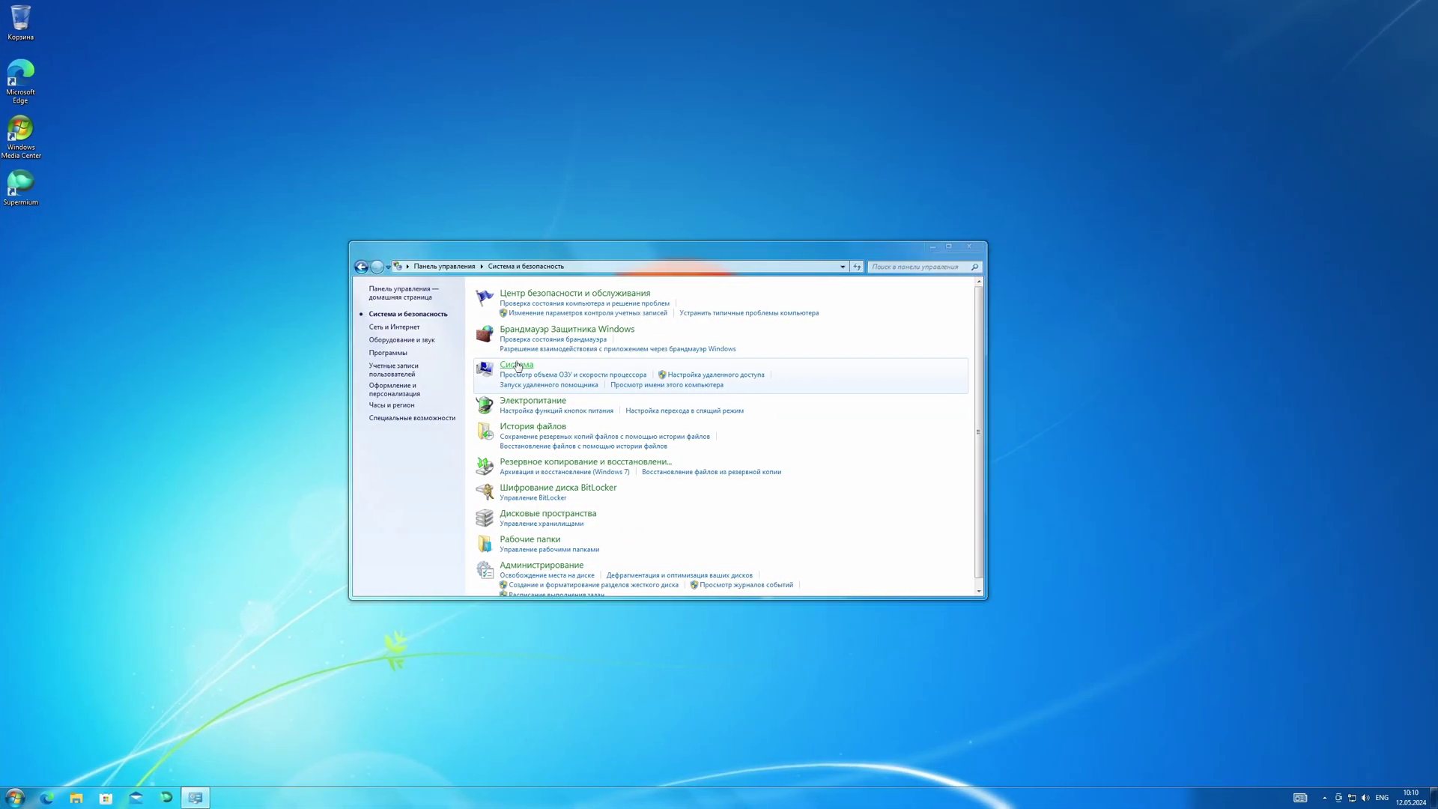
pyautogui.click(517, 366)
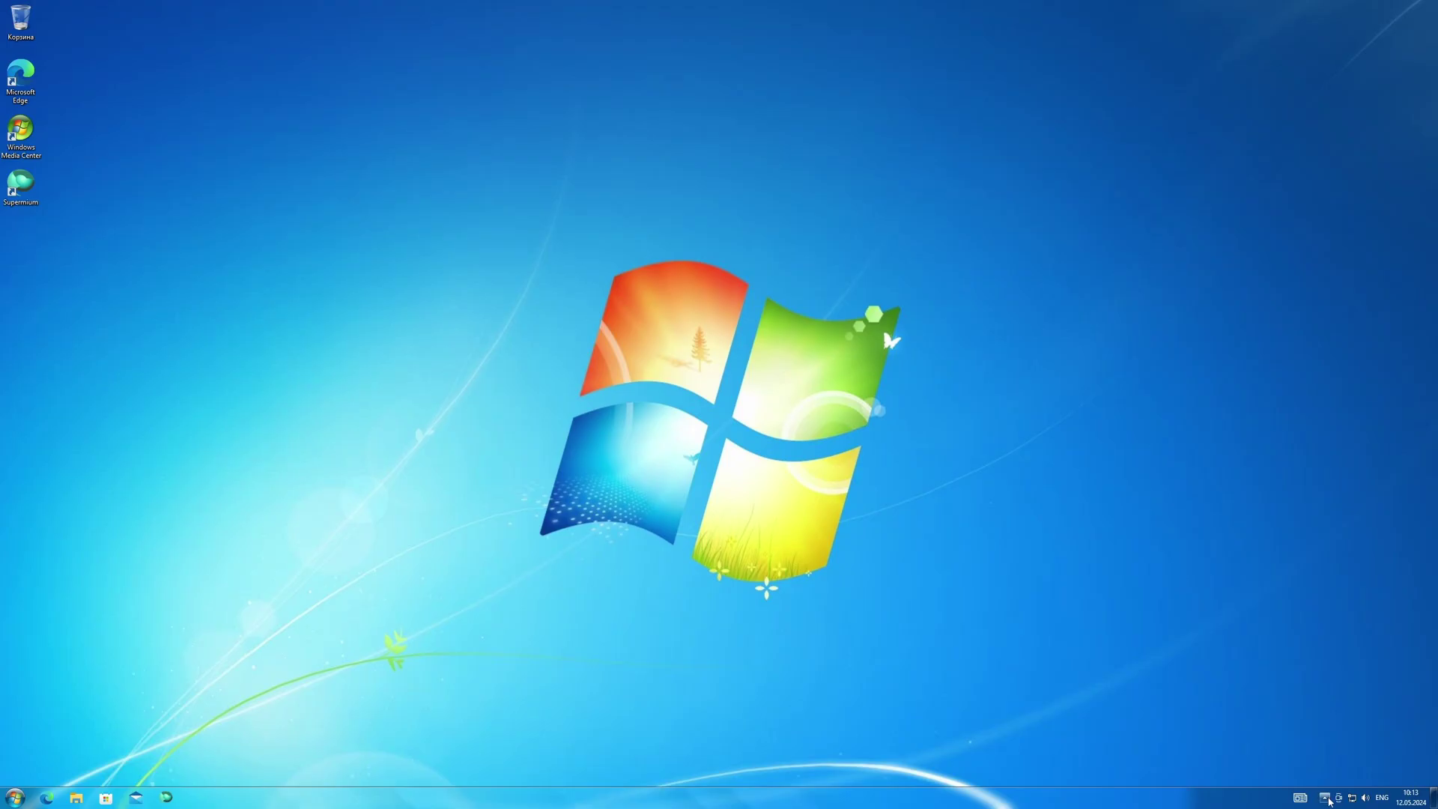
# Step: Inspect the hidden tray icons, input language list and calendar, paging to June 2024 and back
pyautogui.click(1326, 798)
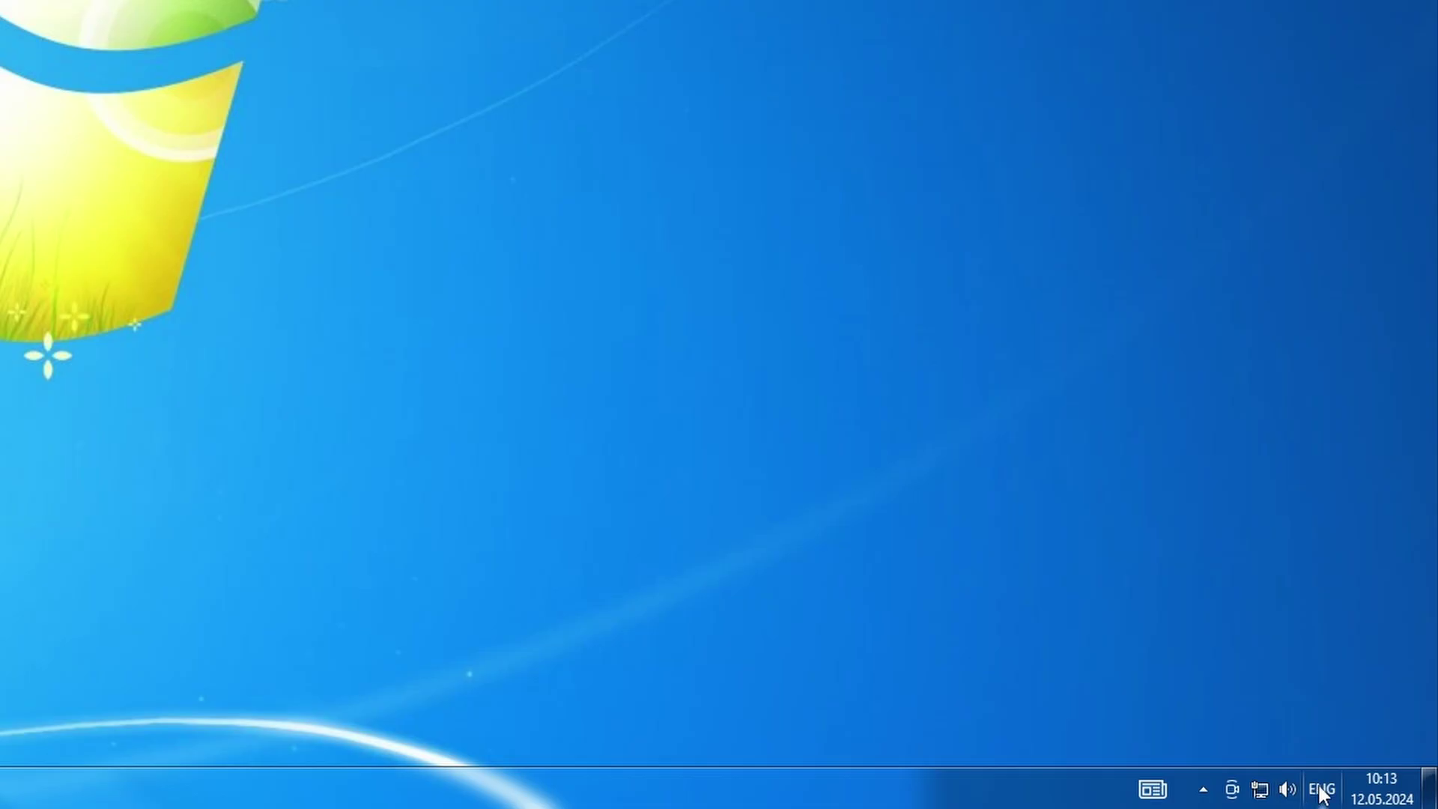
pyautogui.click(973, 700)
pyautogui.click(1382, 788)
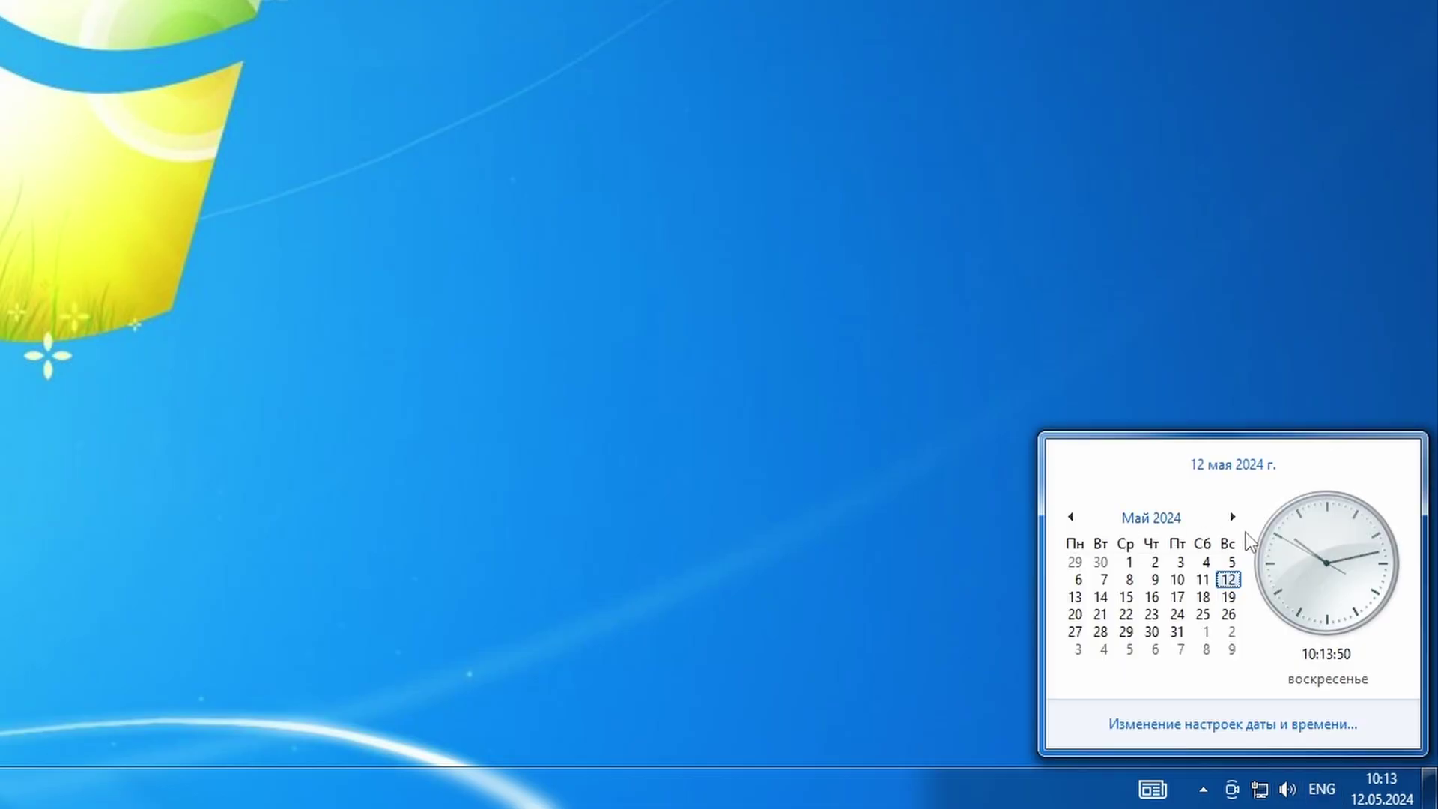
pyautogui.click(1233, 517)
pyautogui.click(1070, 517)
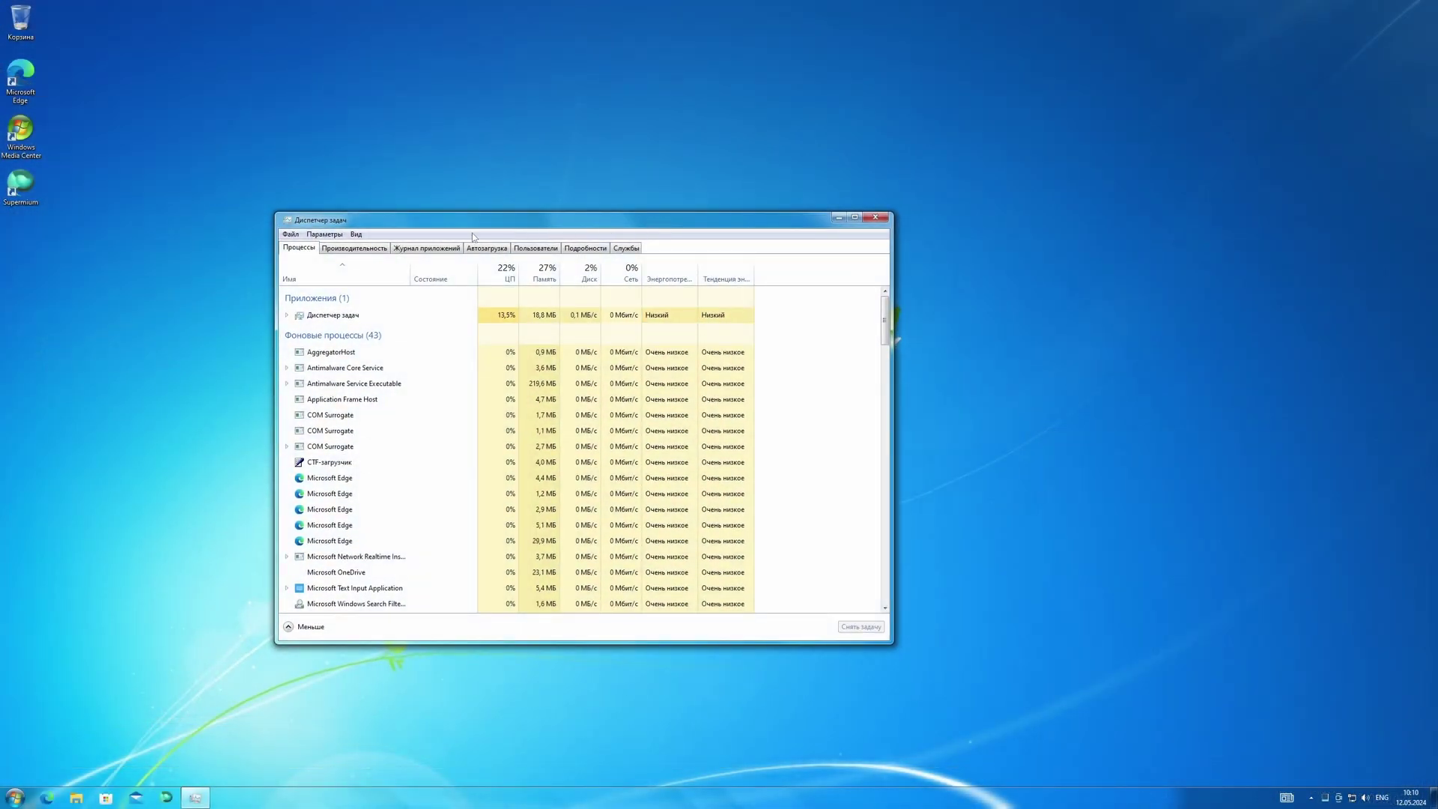
# Step: Show the Memory graph, toggle the compact summary view on and off, then reposition Supermium
pyautogui.click(343, 310)
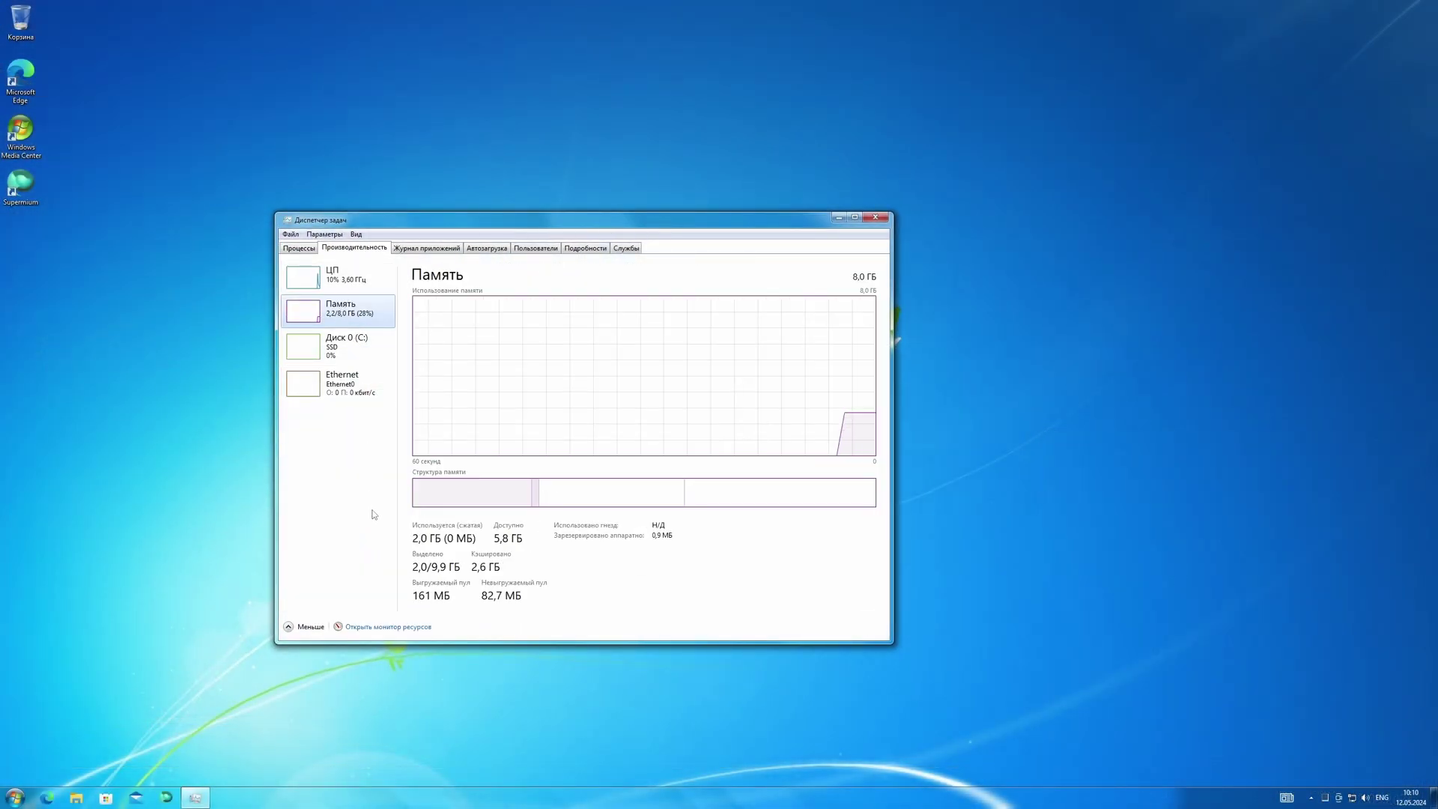
pyautogui.doubleClick(349, 308)
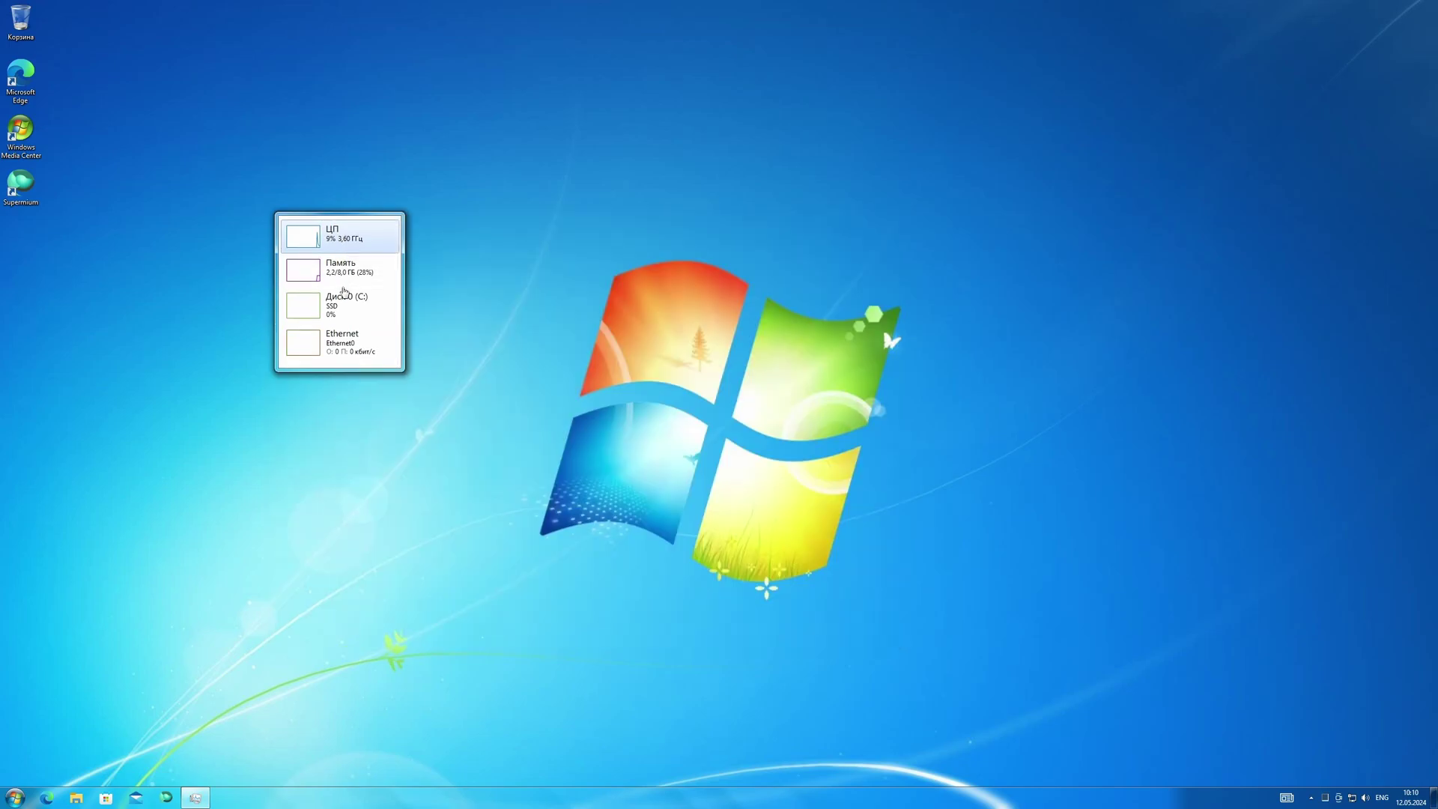
pyautogui.doubleClick(344, 240)
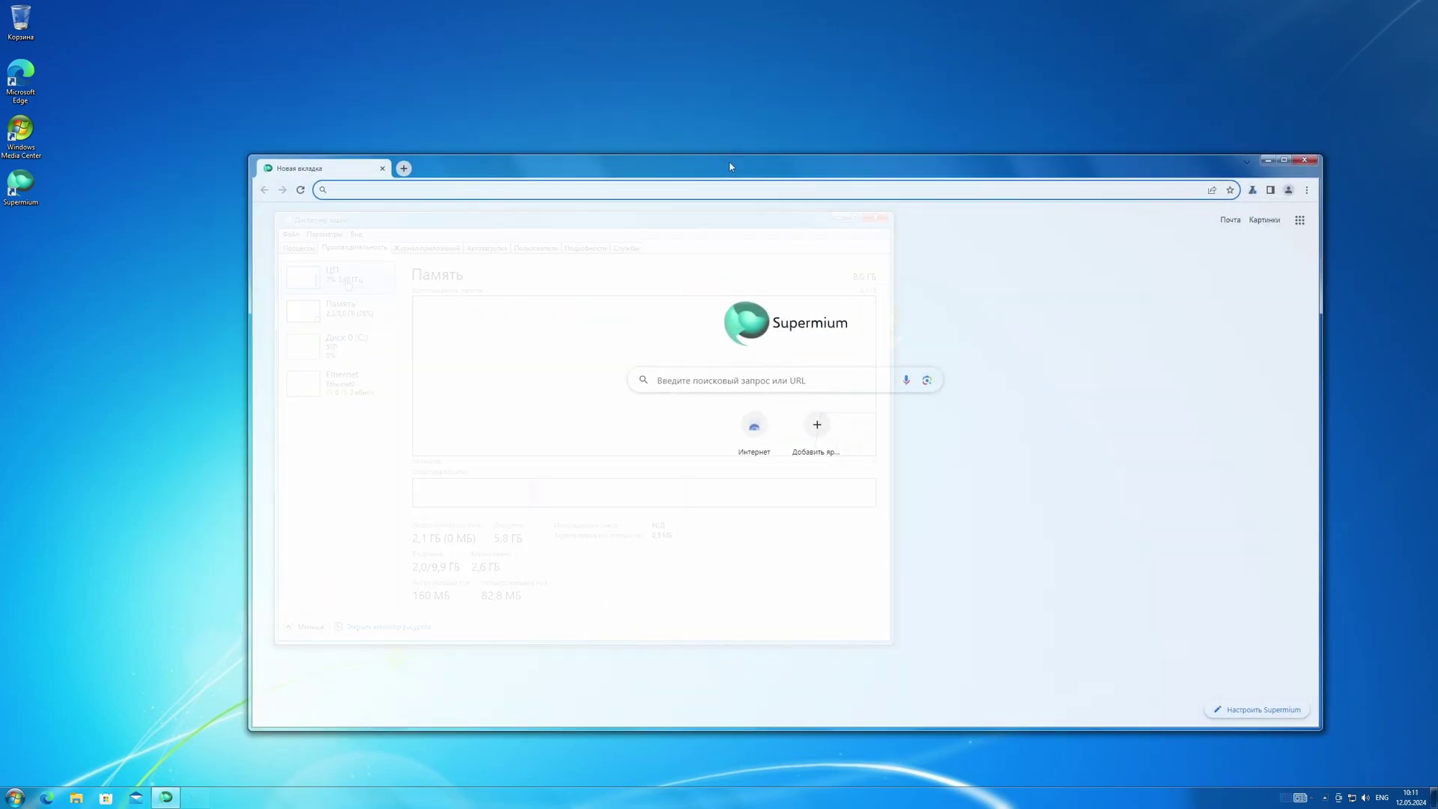
pyautogui.moveTo(730, 166); pyautogui.dragTo(671, 128)
# Step: Open Supermium's About page via ⋮ > Help, showing version 121.0.6167.85 (64-bit)
pyautogui.click(712, 347)
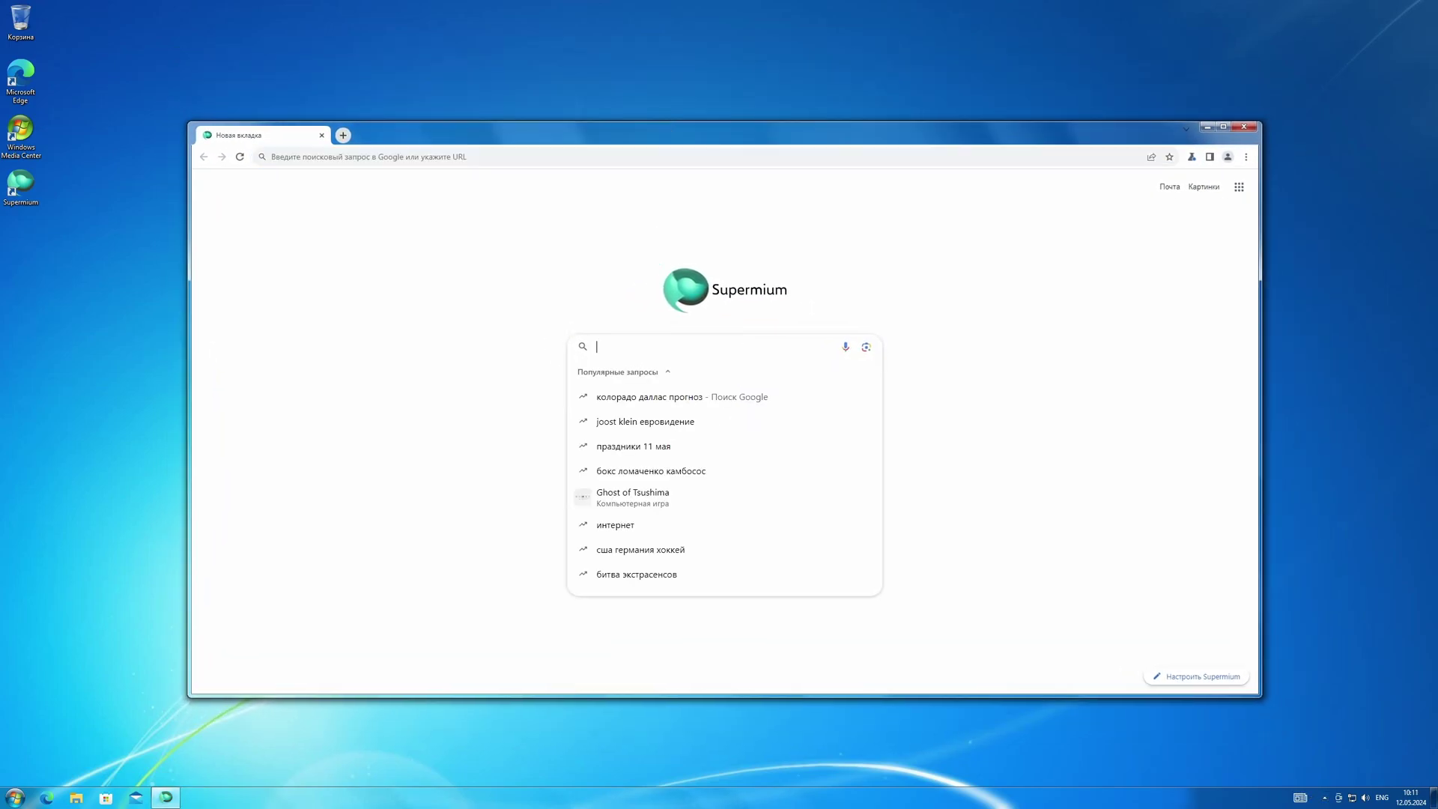
pyautogui.click(529, 650)
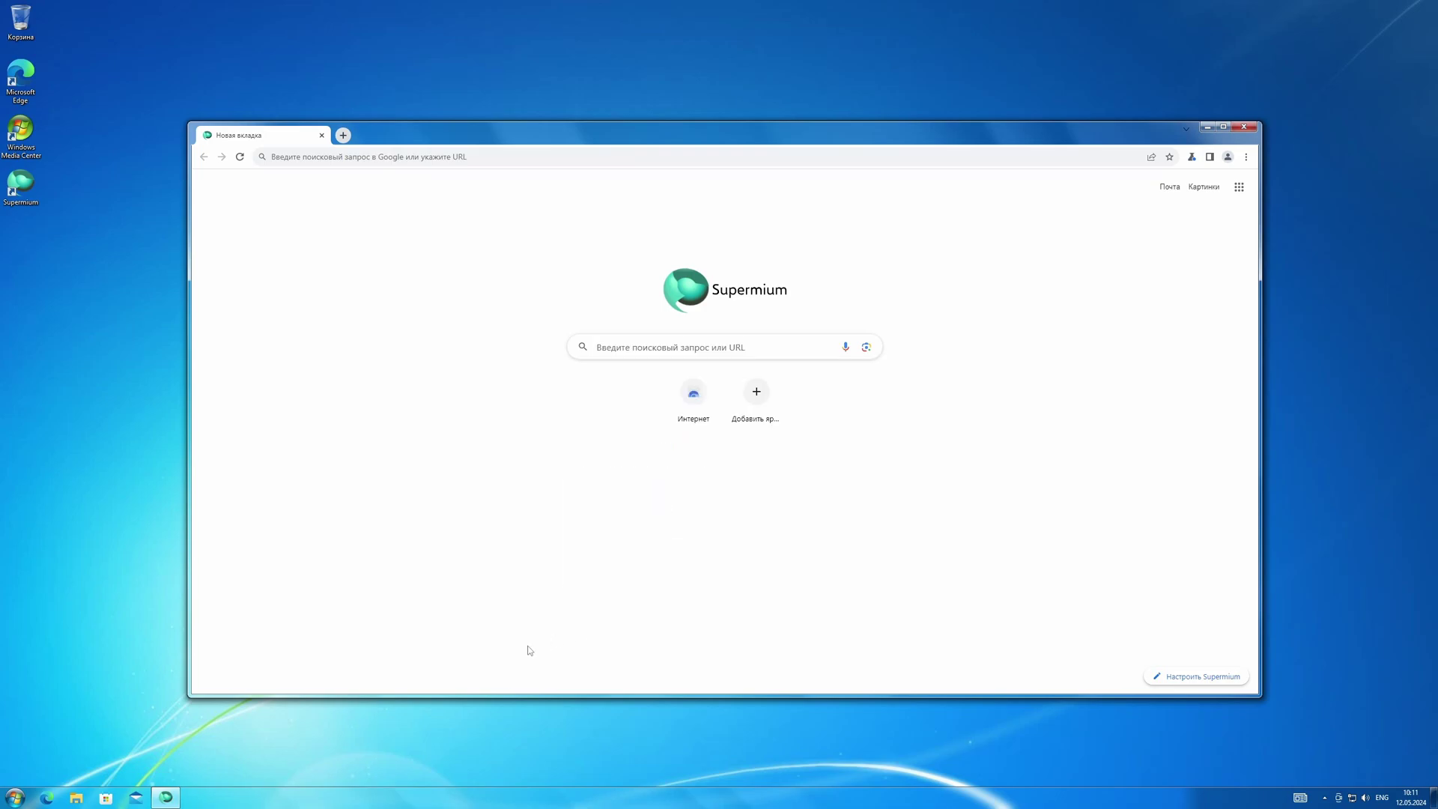
pyautogui.click(1246, 157)
pyautogui.click(1054, 376)
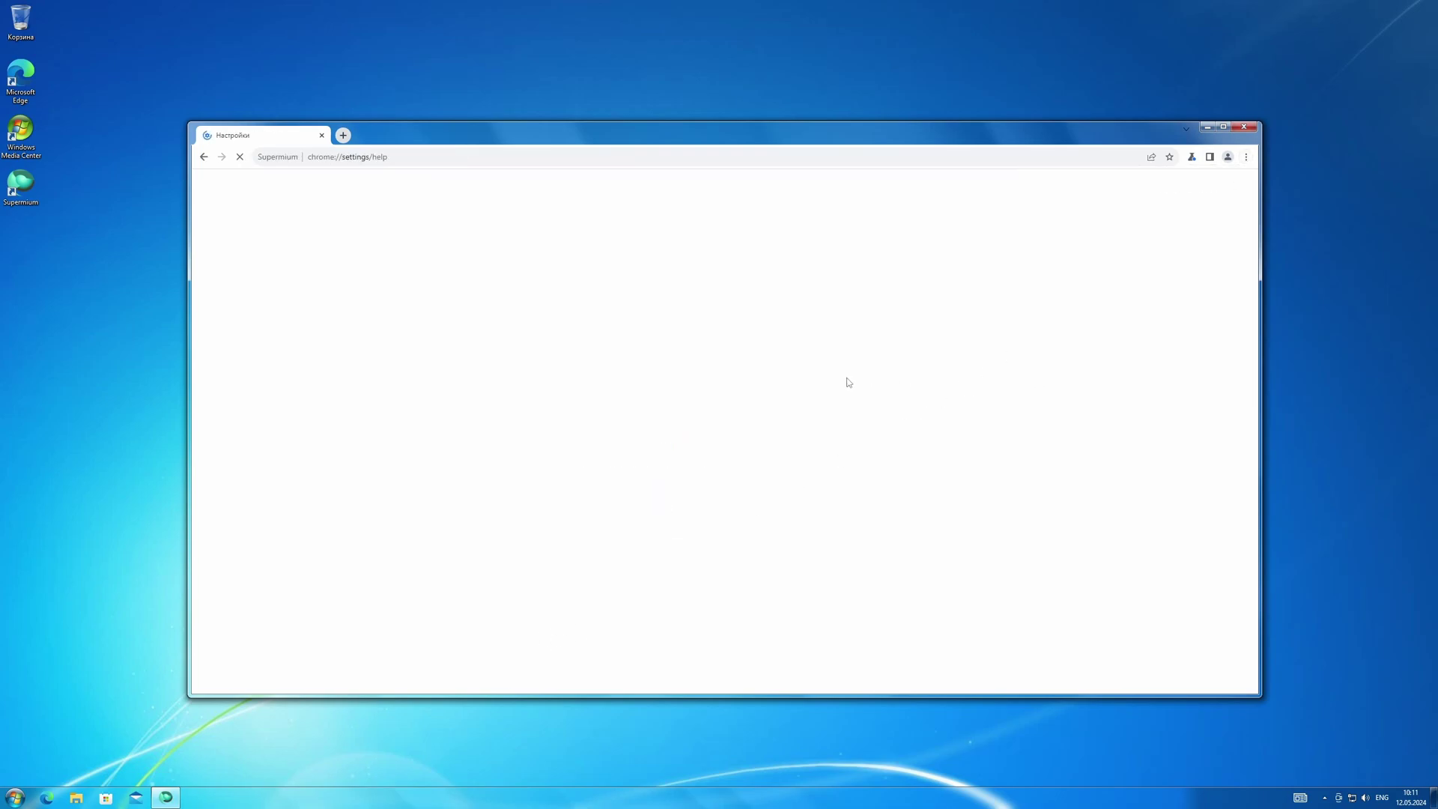
pyautogui.click(1324, 798)
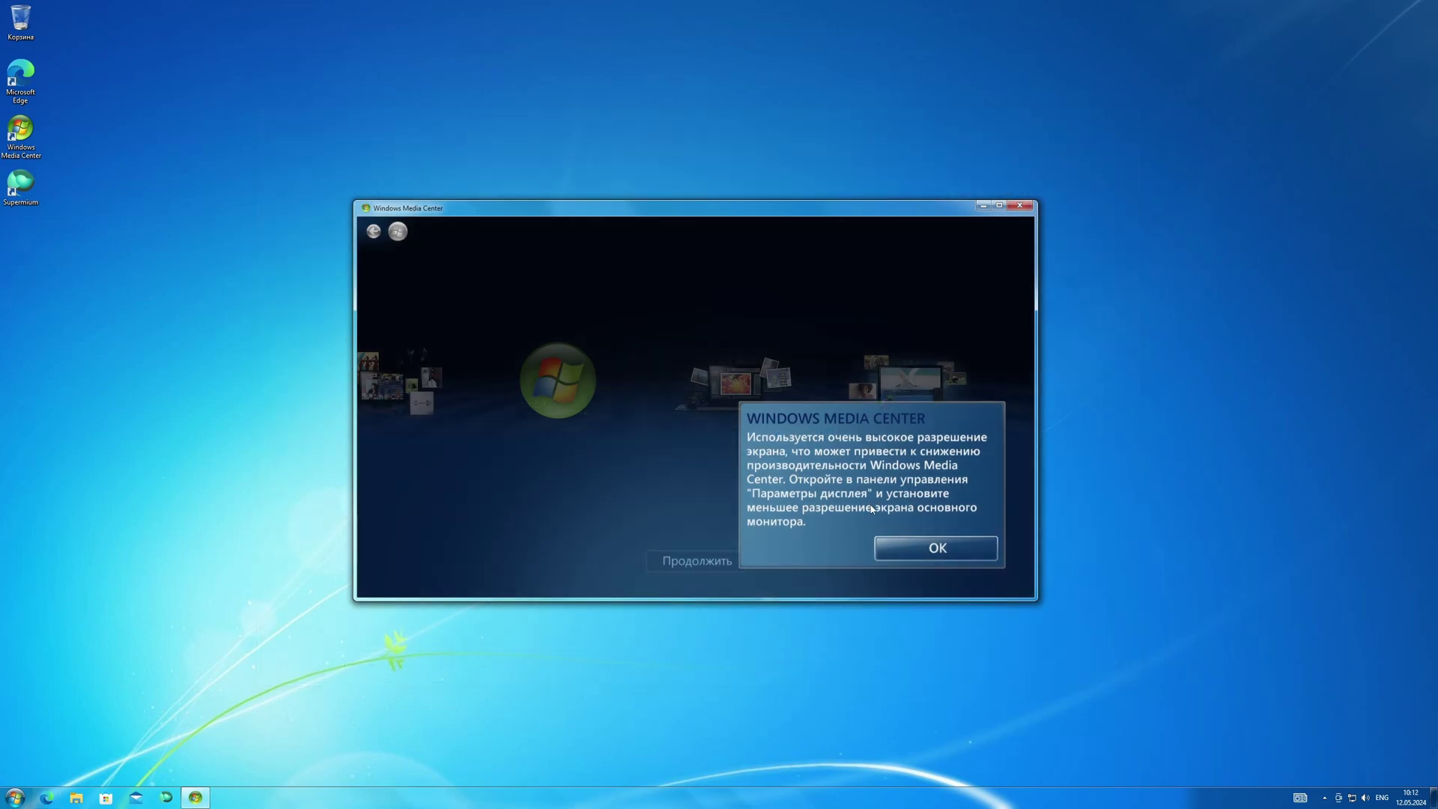
# Step: Dismiss Media Center's resolution warning and continue past the welcome screen to the Начать page
pyautogui.click(935, 548)
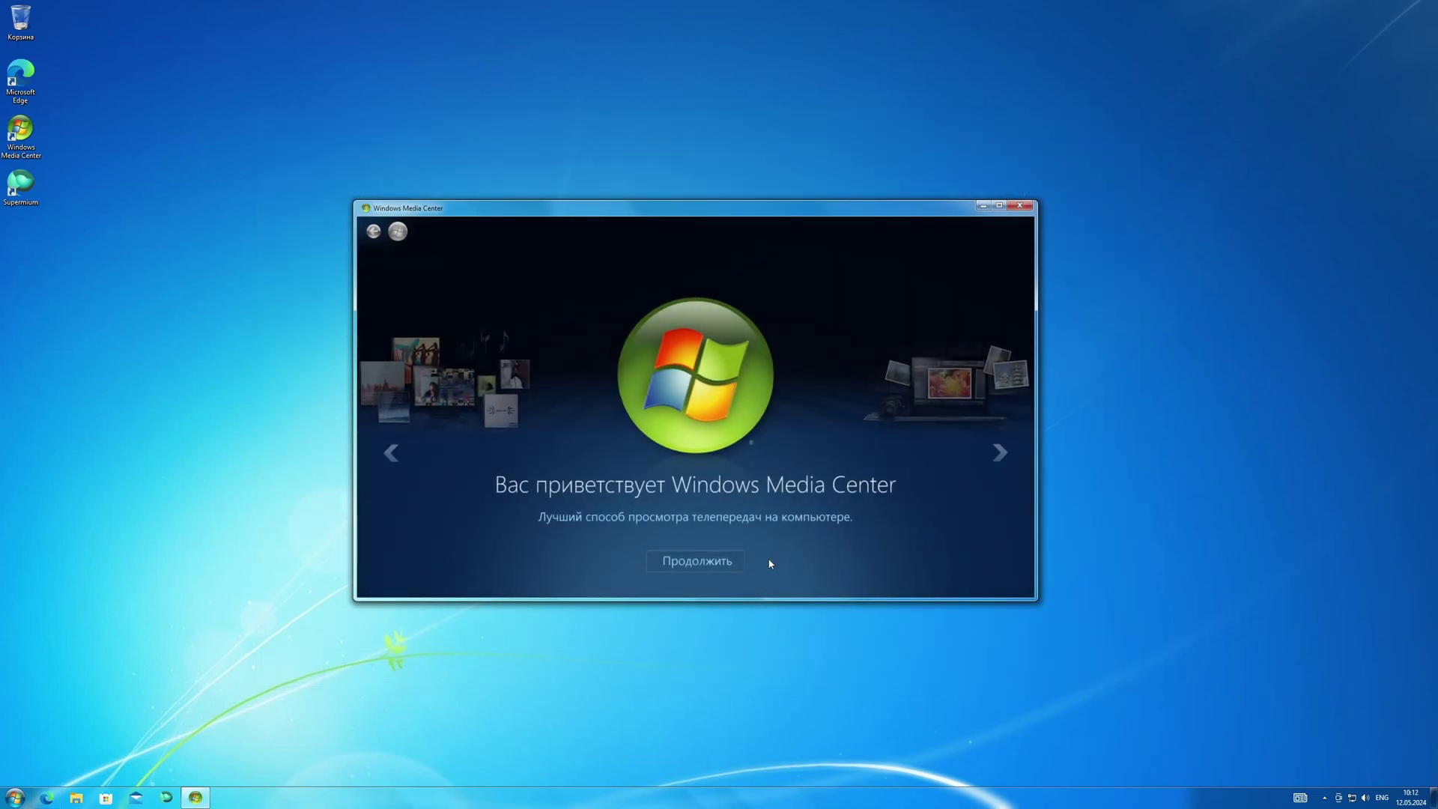
pyautogui.click(702, 562)
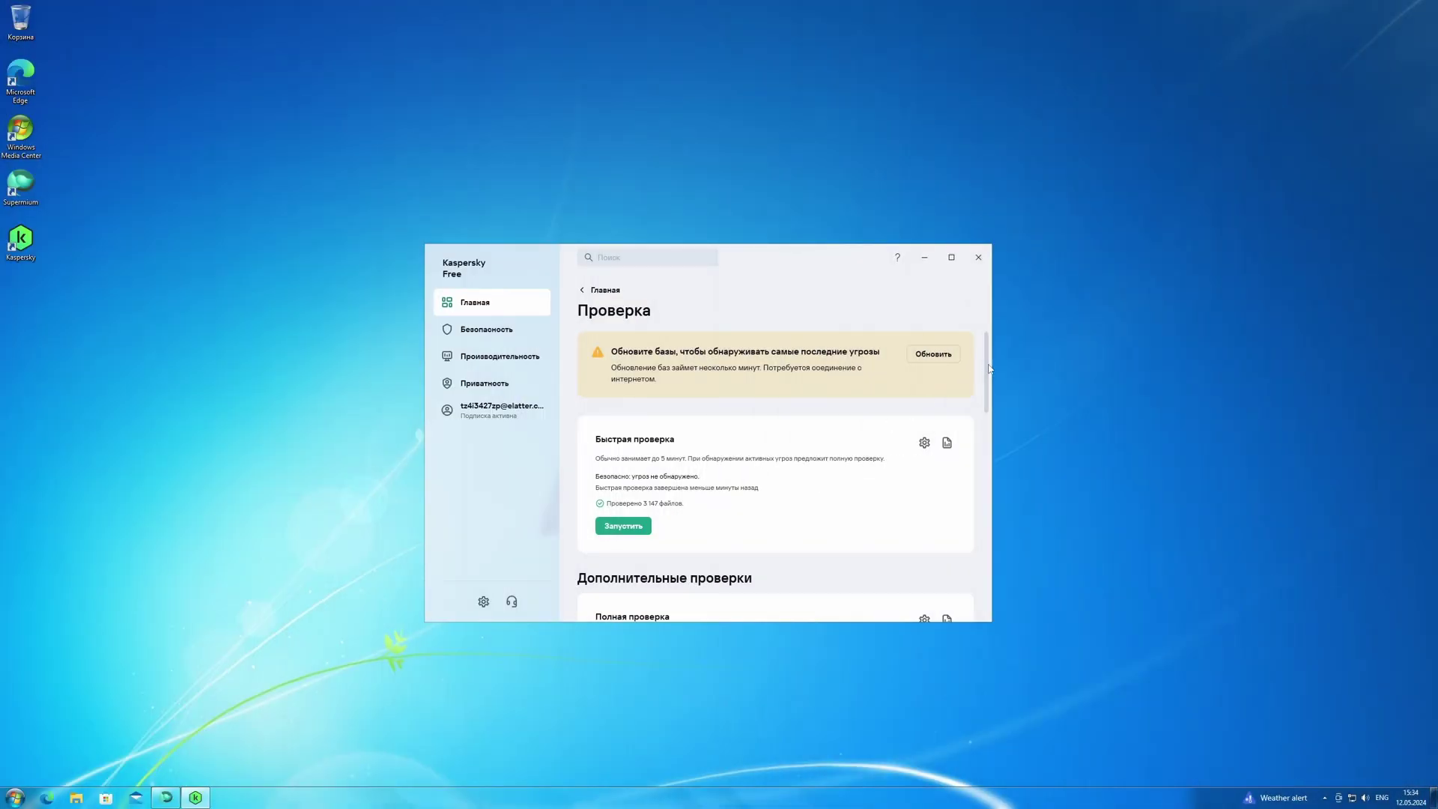
pyautogui.moveTo(988, 368); pyautogui.dragTo(981, 421)
# Step: Run Kaspersky's Полная проверка until it finishes with no threats in 335 328 files
pyautogui.scroll(1, 982, 423)
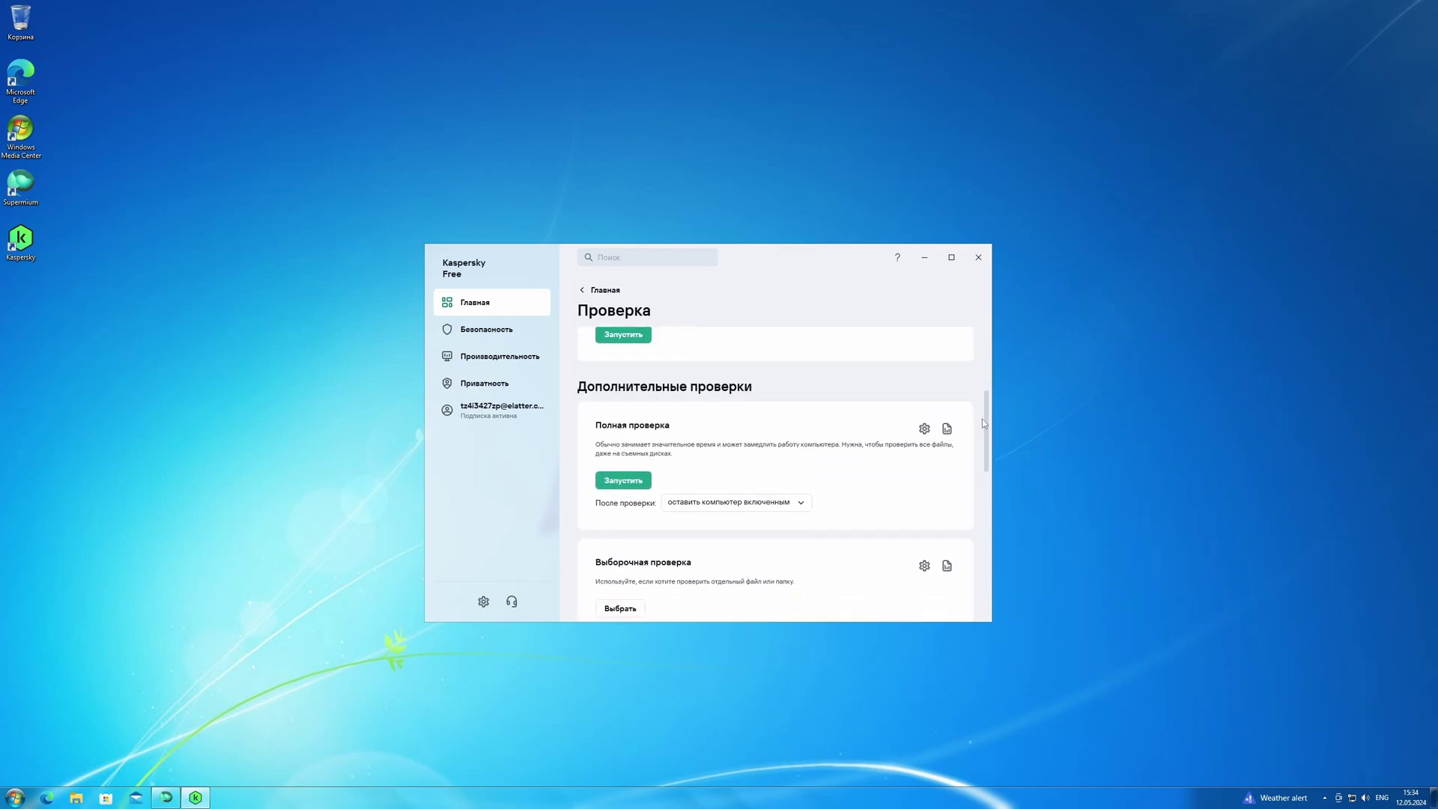
pyautogui.click(623, 480)
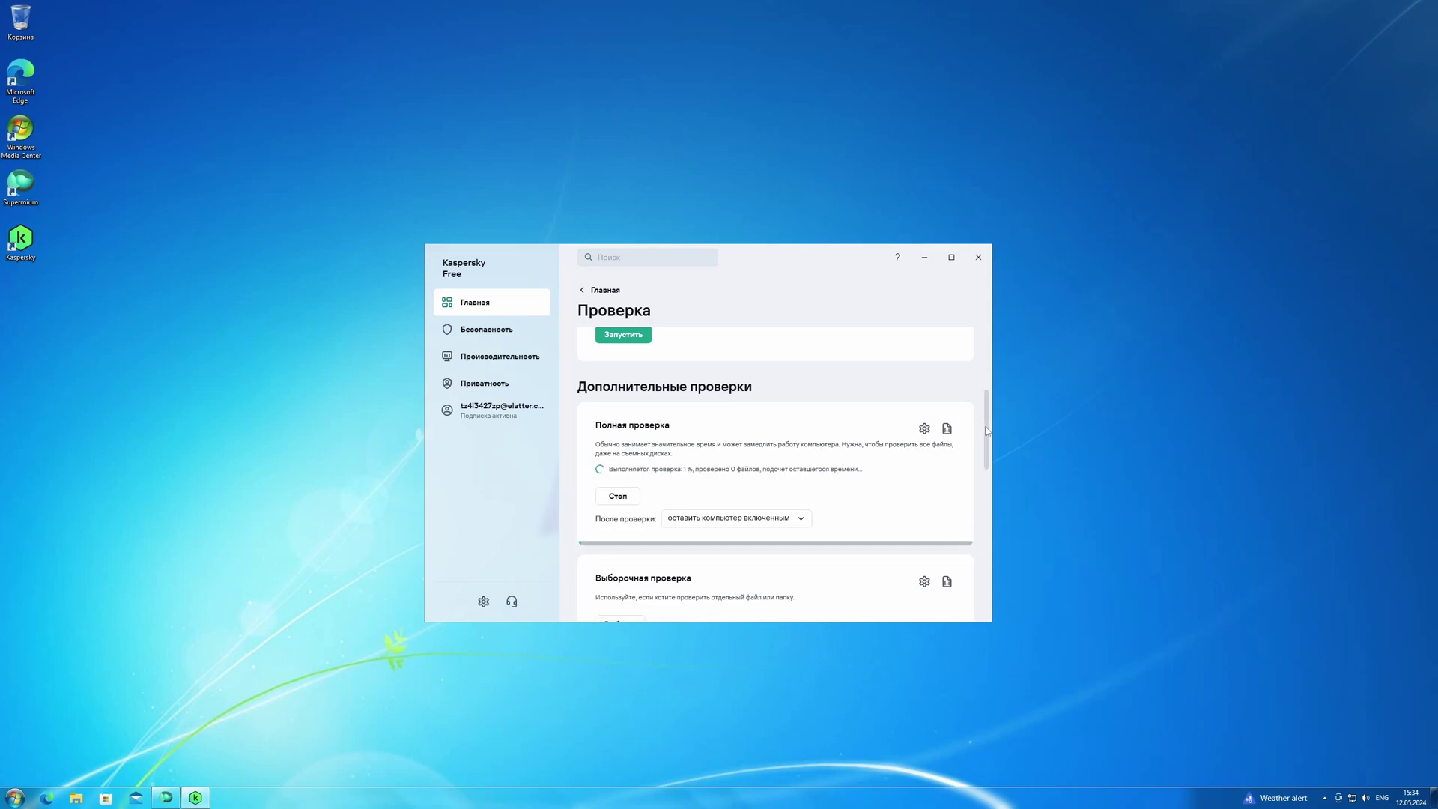
pyautogui.scroll(-2, 883, 471)
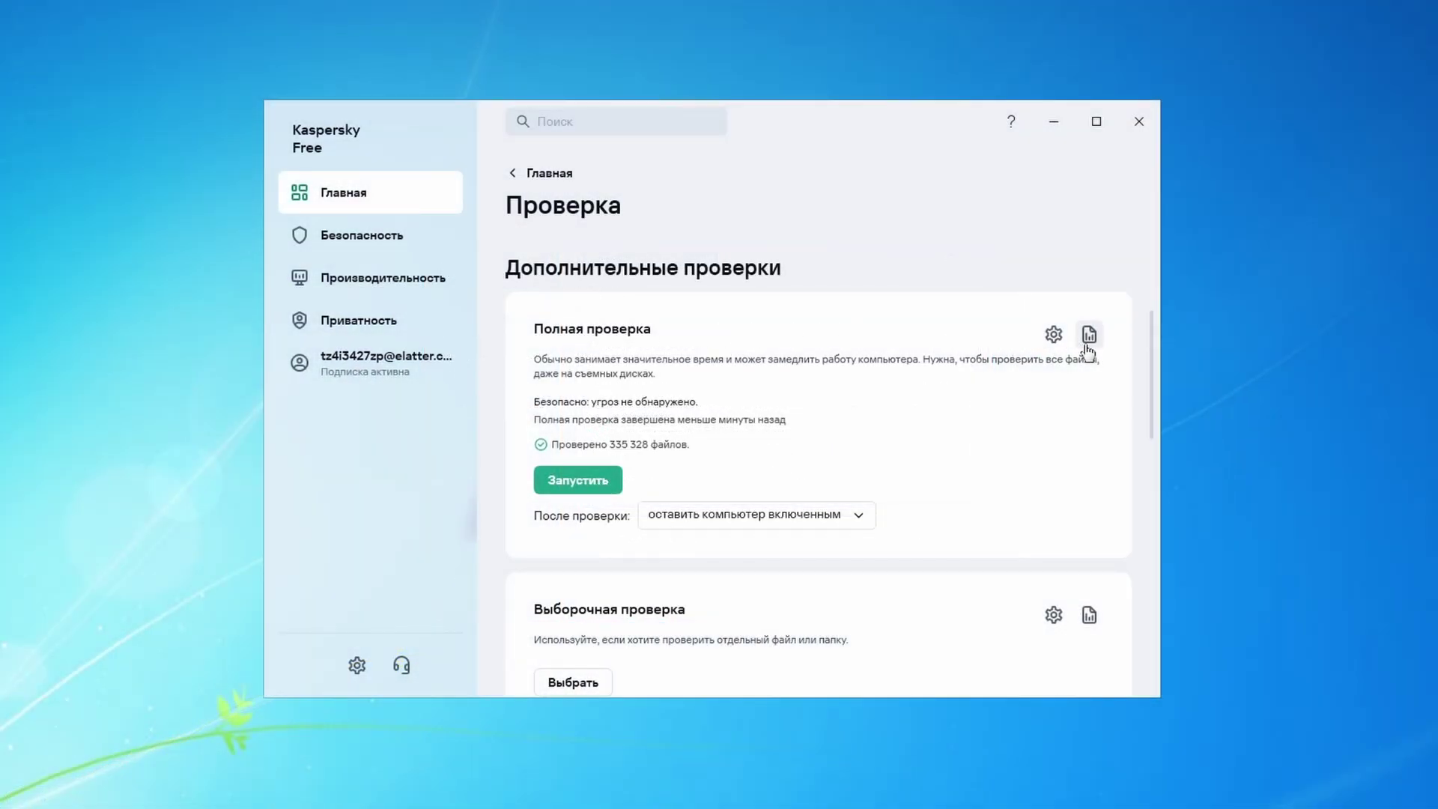
pyautogui.scroll(-2, 563, 407)
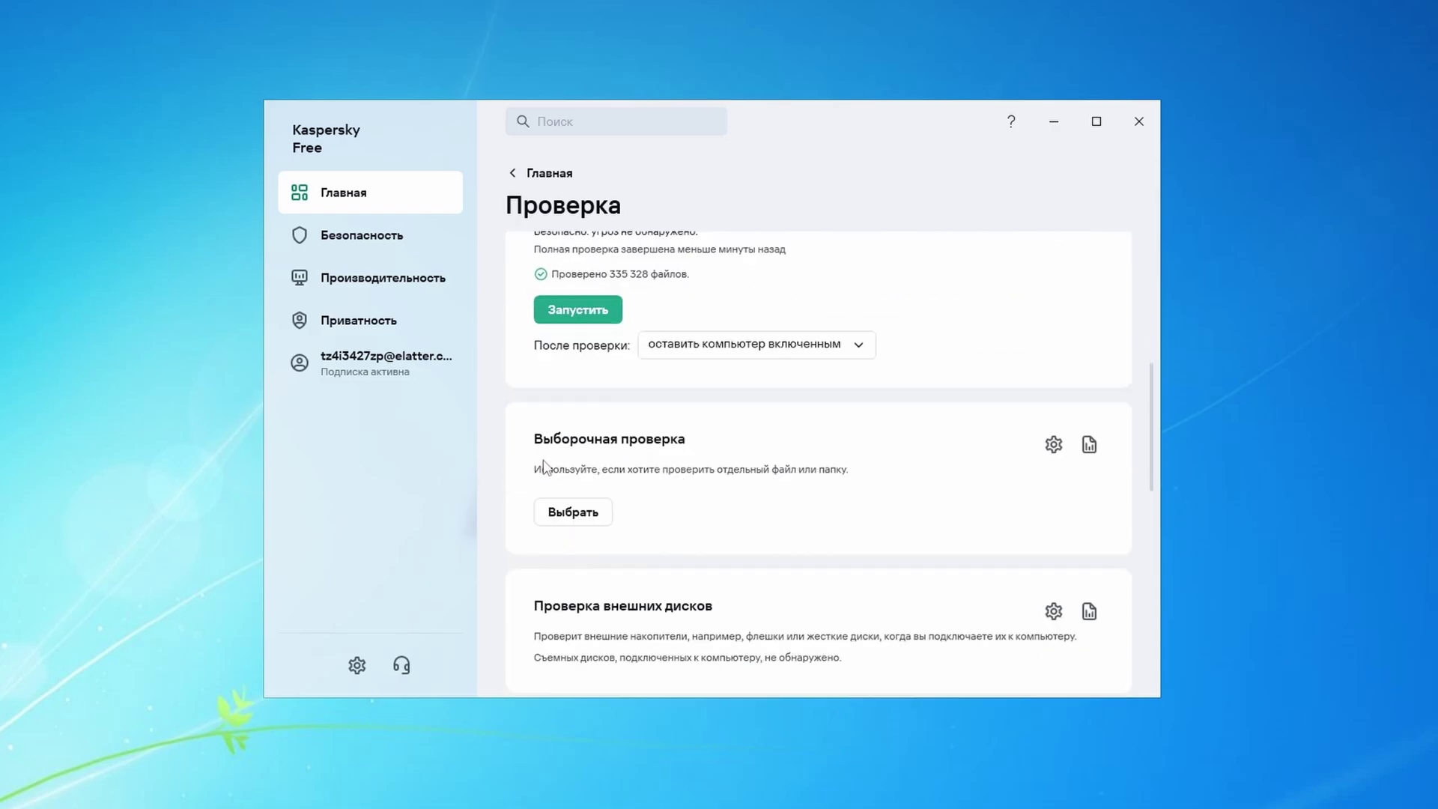
pyautogui.scroll(5, 529, 464)
pyautogui.scroll(-4, 578, 277)
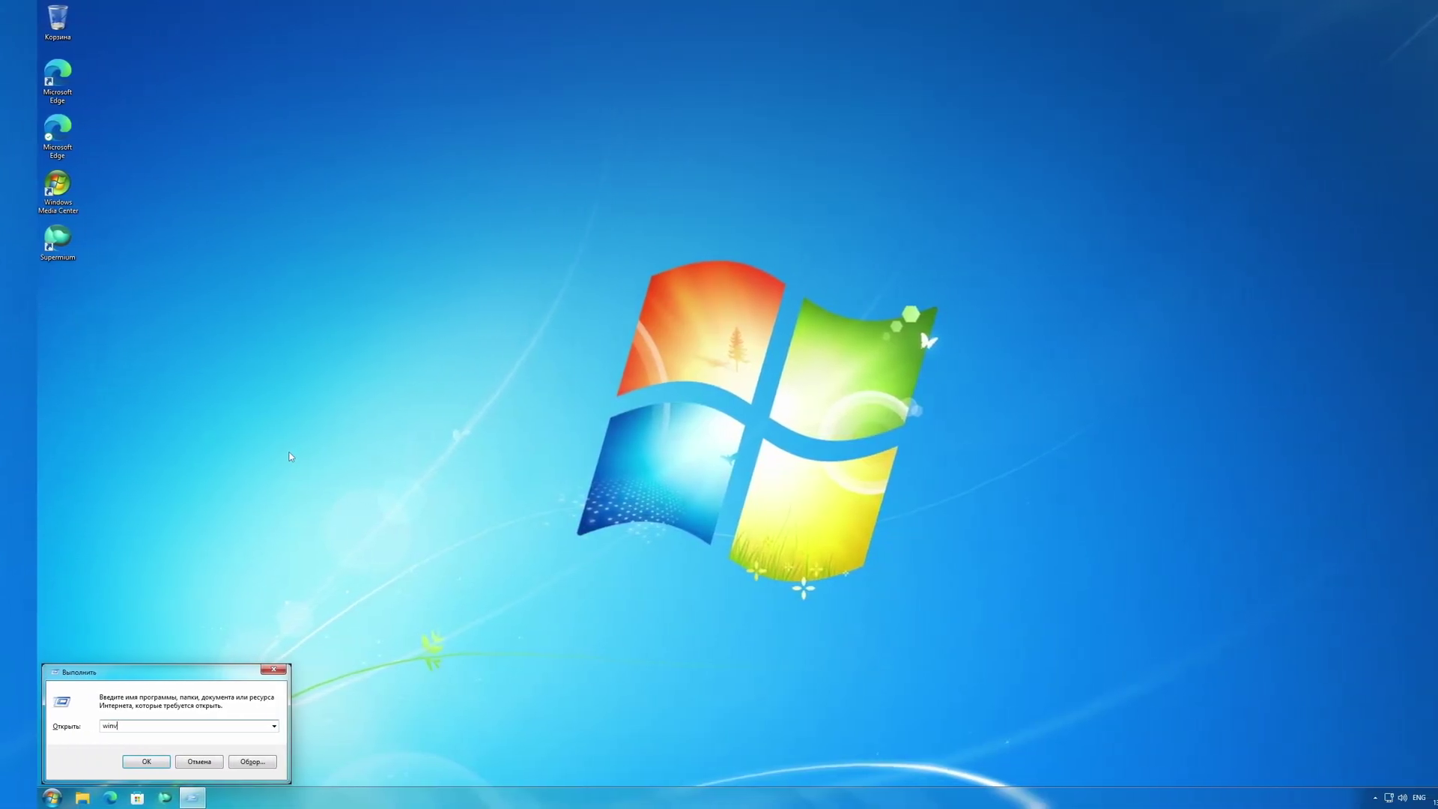
# Step: Run winver and center the dialog showing Windows 11 Pro 23H2, build 22631.3007
pyautogui.press('Return')
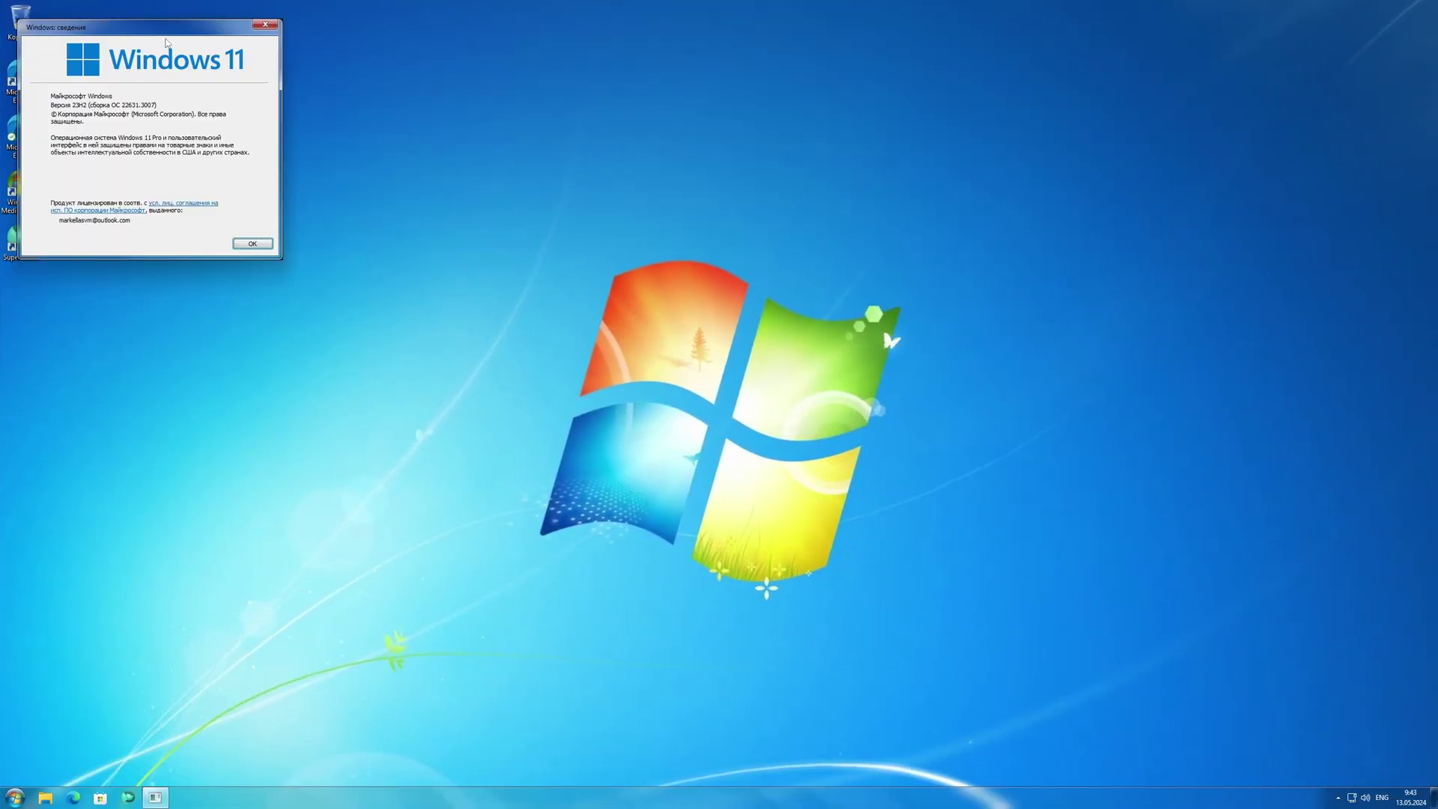
pyautogui.moveTo(116, 30); pyautogui.dragTo(382, 199)
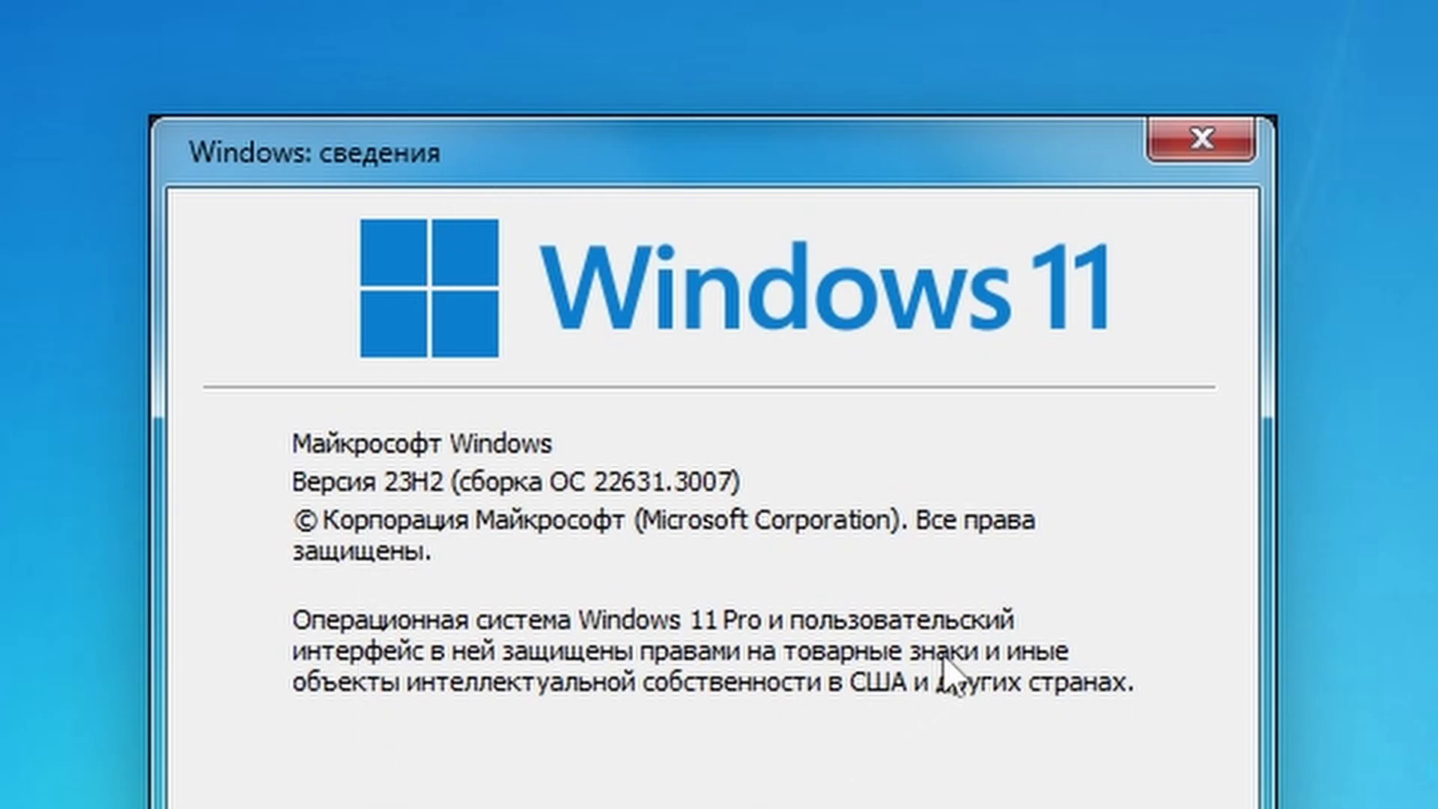